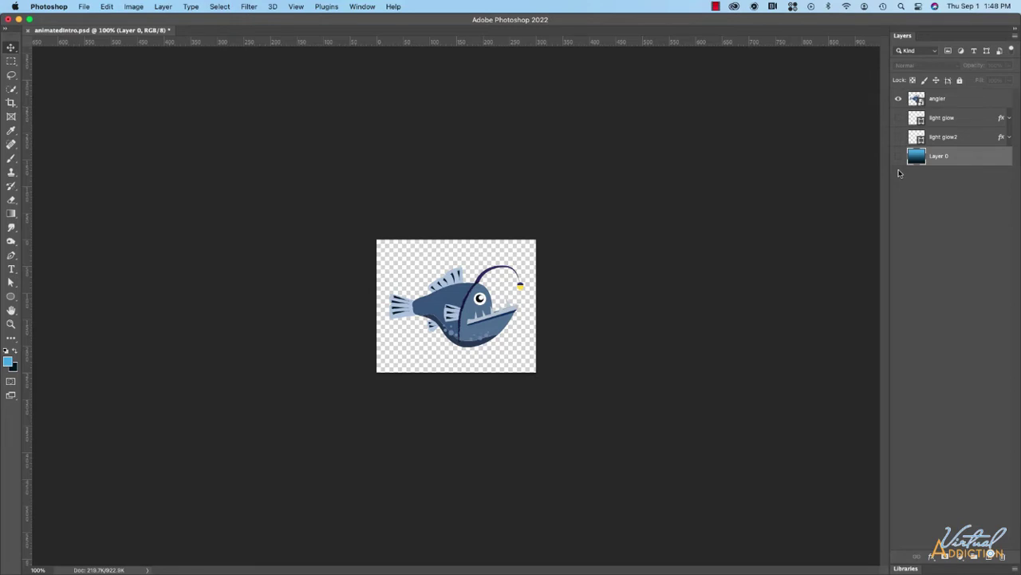
# Step: Make the light glow, light glow2 and Layer 0 layers visible together with the angler layer
pyautogui.click(898, 99)
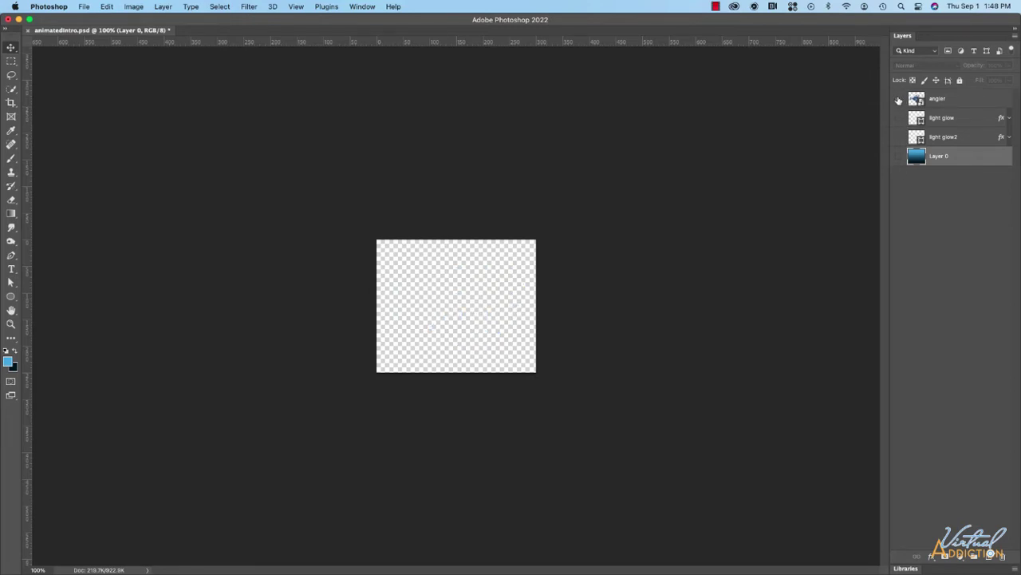
pyautogui.click(898, 99)
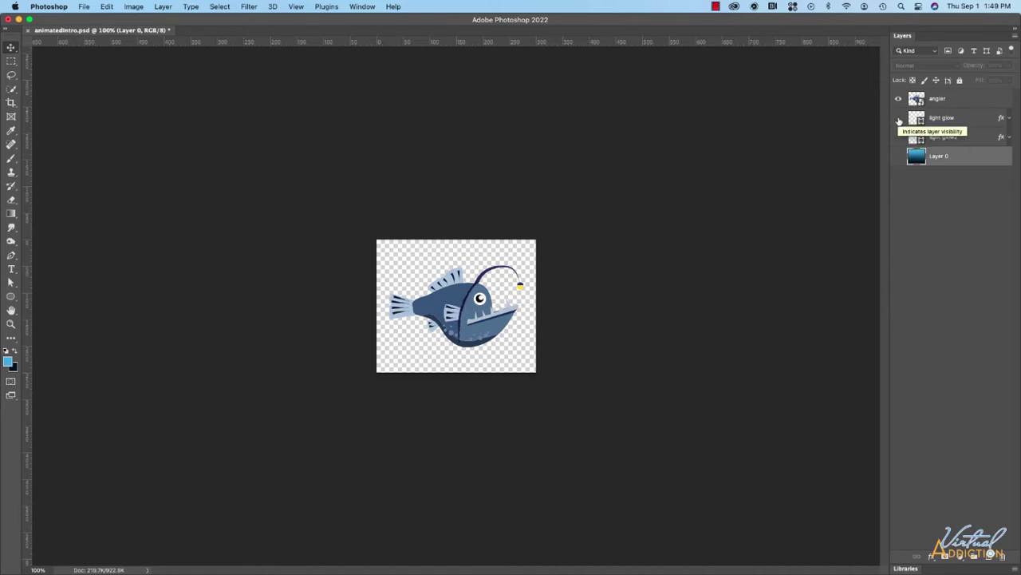
pyautogui.click(899, 119)
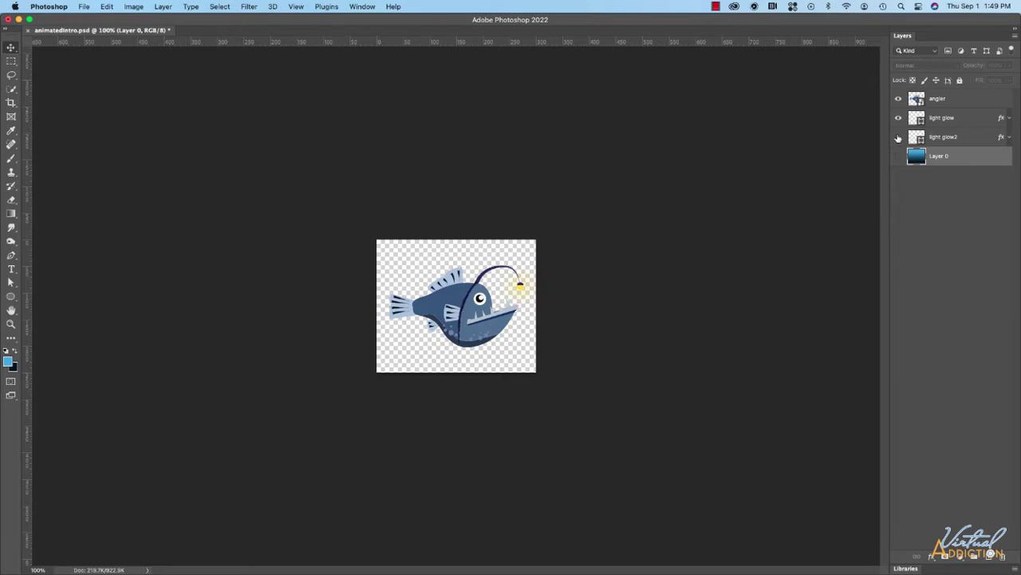
pyautogui.click(898, 138)
pyautogui.click(899, 156)
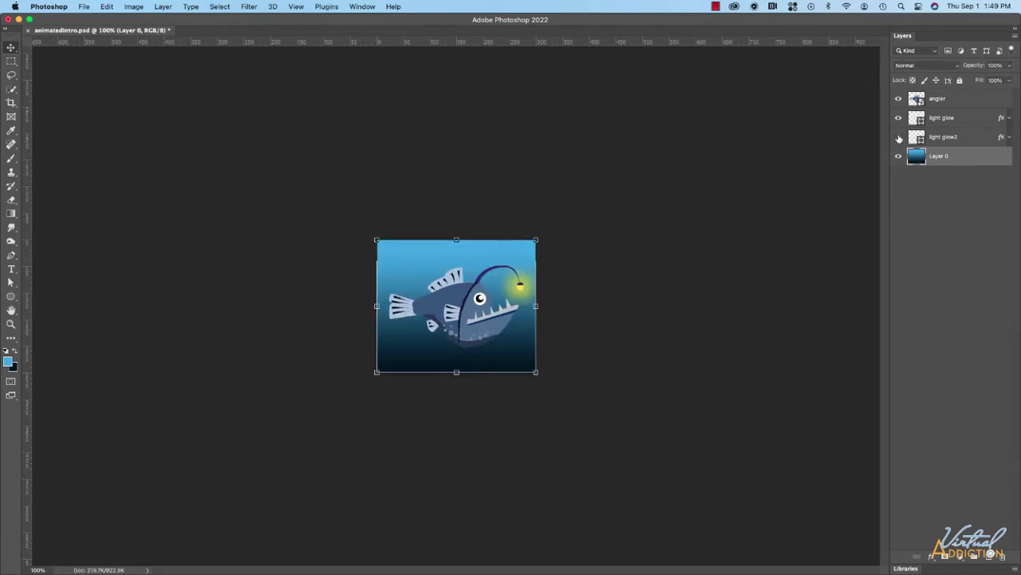
# Step: Toggle the light glow and light glow2 layers to compare the lure's brightness, leaving both hidden
pyautogui.click(899, 138)
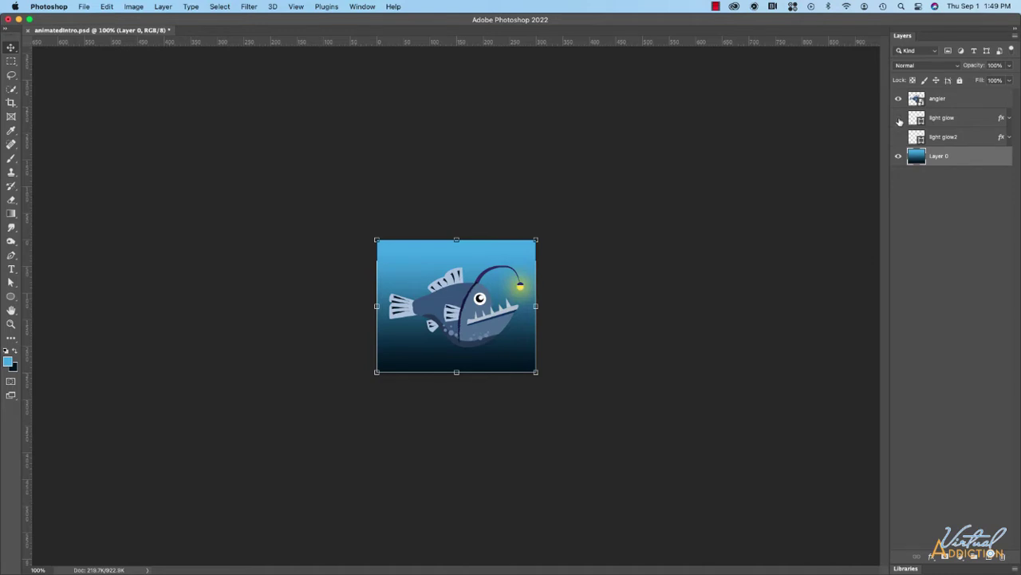
pyautogui.click(899, 118)
pyautogui.click(898, 118)
pyautogui.click(898, 136)
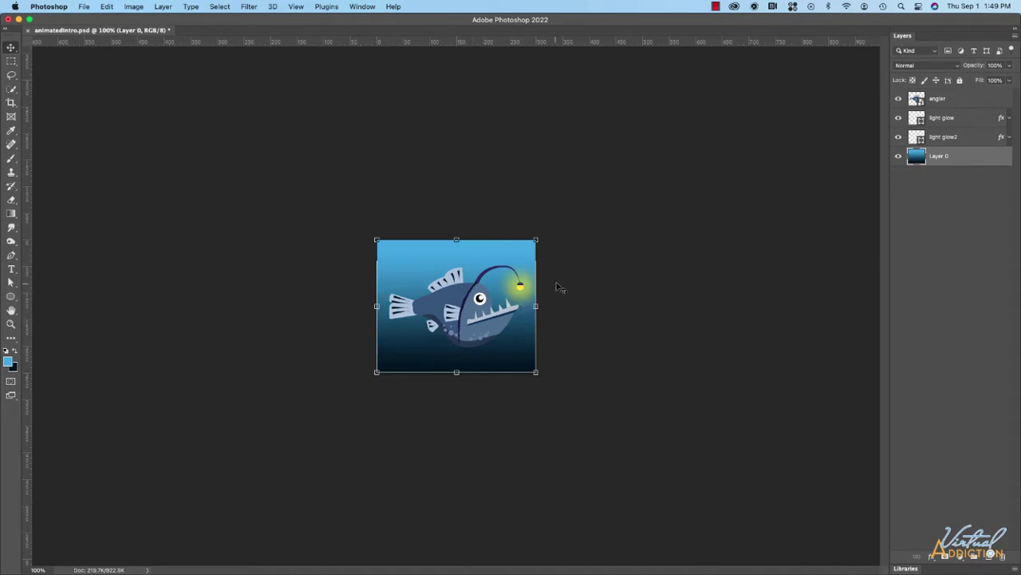
pyautogui.click(899, 137)
pyautogui.click(901, 120)
pyautogui.click(900, 118)
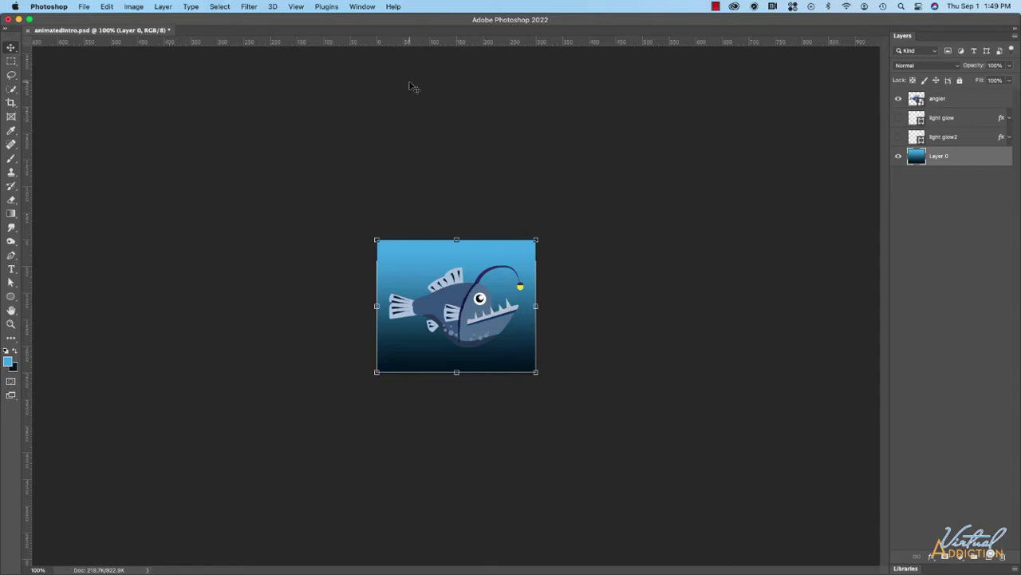
# Step: Show the Timeline panel and switch to the Motion workspace
pyautogui.click(363, 7)
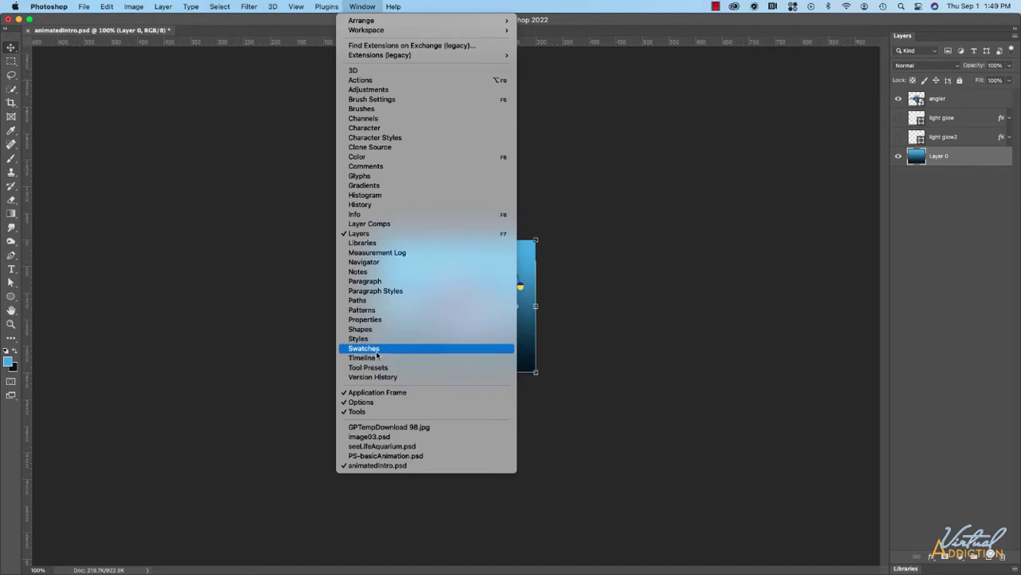
pyautogui.click(375, 359)
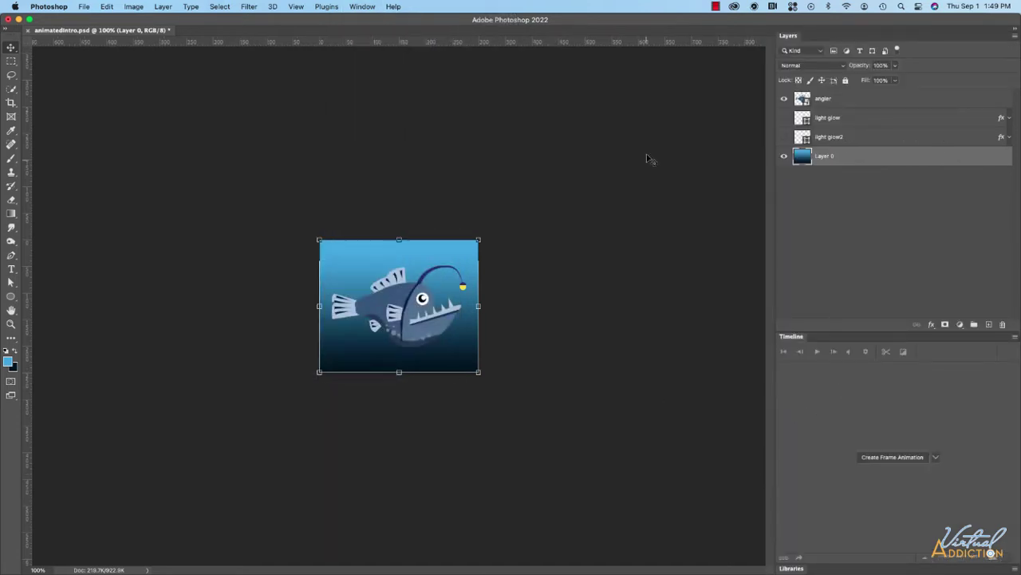
pyautogui.click(364, 8)
pyautogui.moveTo(368, 32)
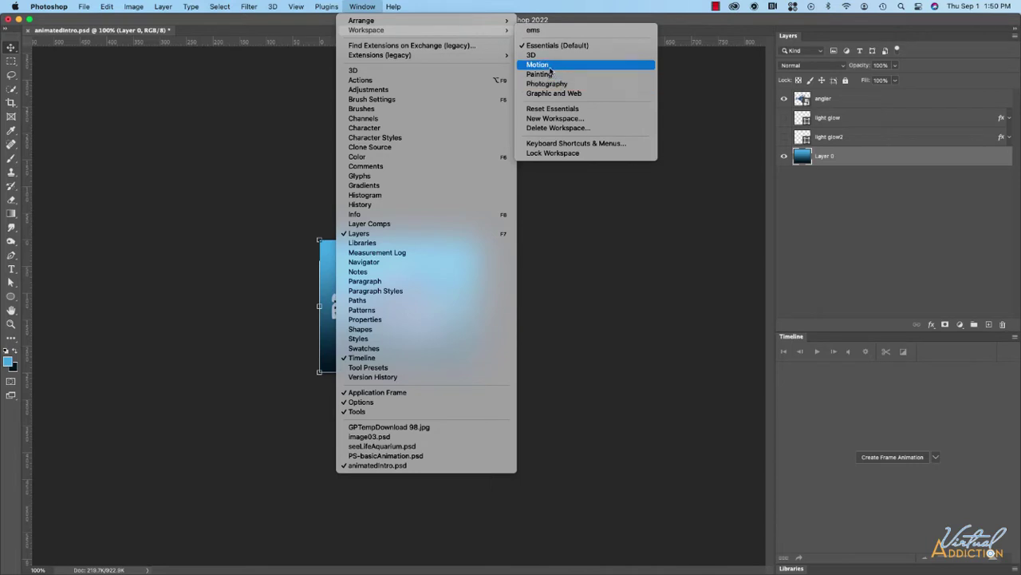
pyautogui.click(543, 67)
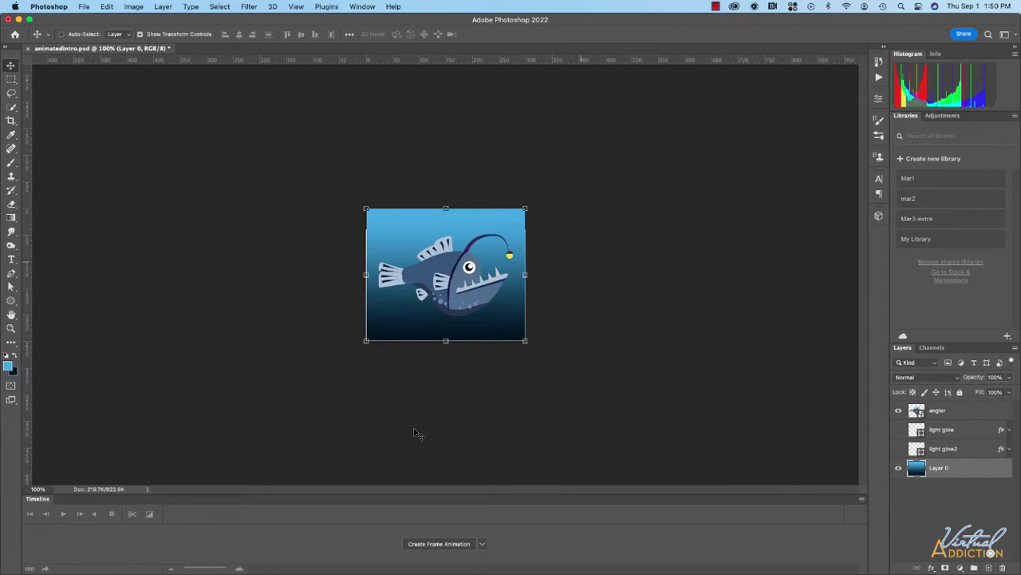
# Step: Try the Timeline panel docked as a side column, return it below the canvas and make it taller
pyautogui.moveTo(36, 499); pyautogui.dragTo(897, 492)
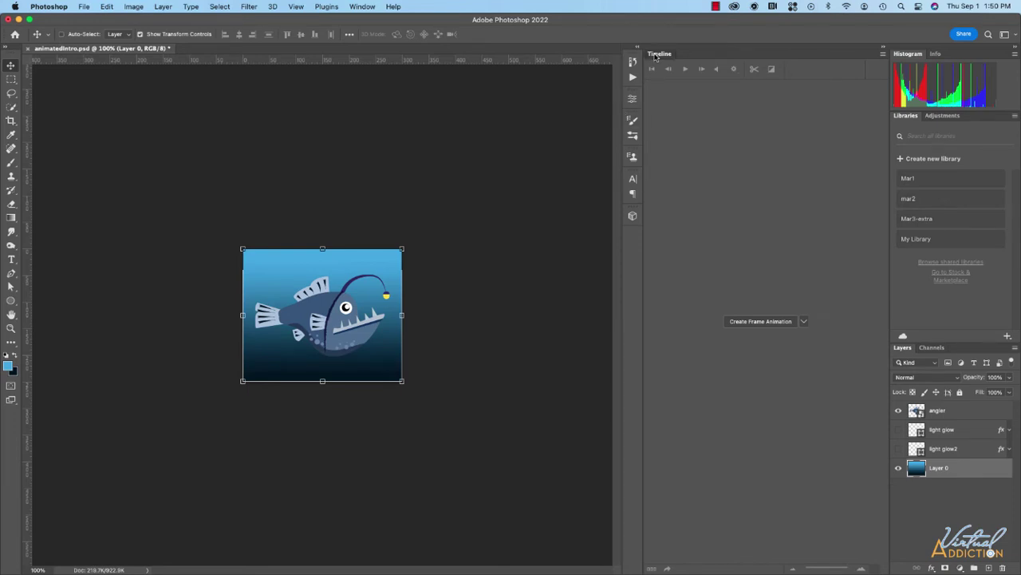
pyautogui.moveTo(654, 56); pyautogui.dragTo(338, 561)
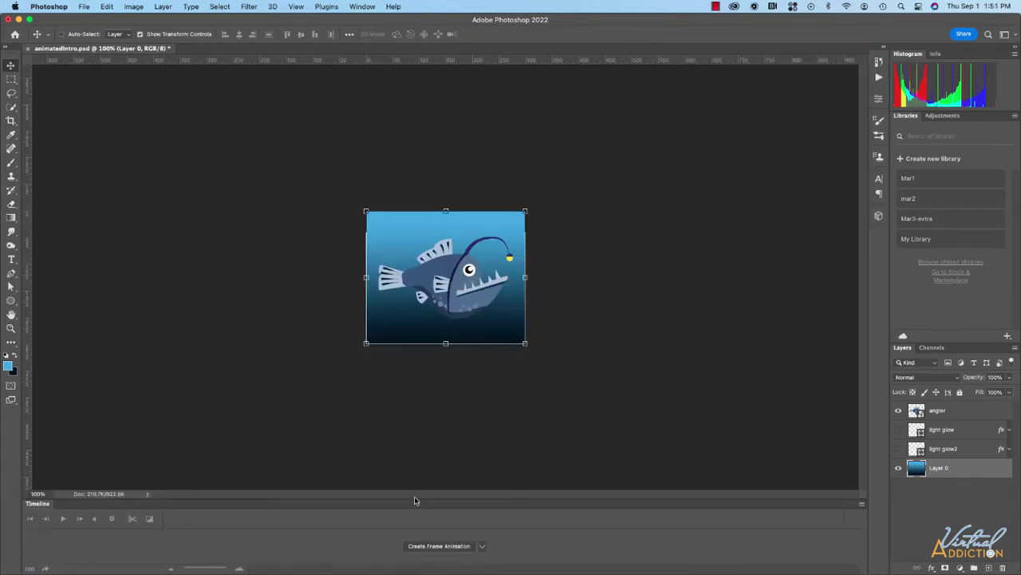
pyautogui.moveTo(398, 498); pyautogui.dragTo(404, 423)
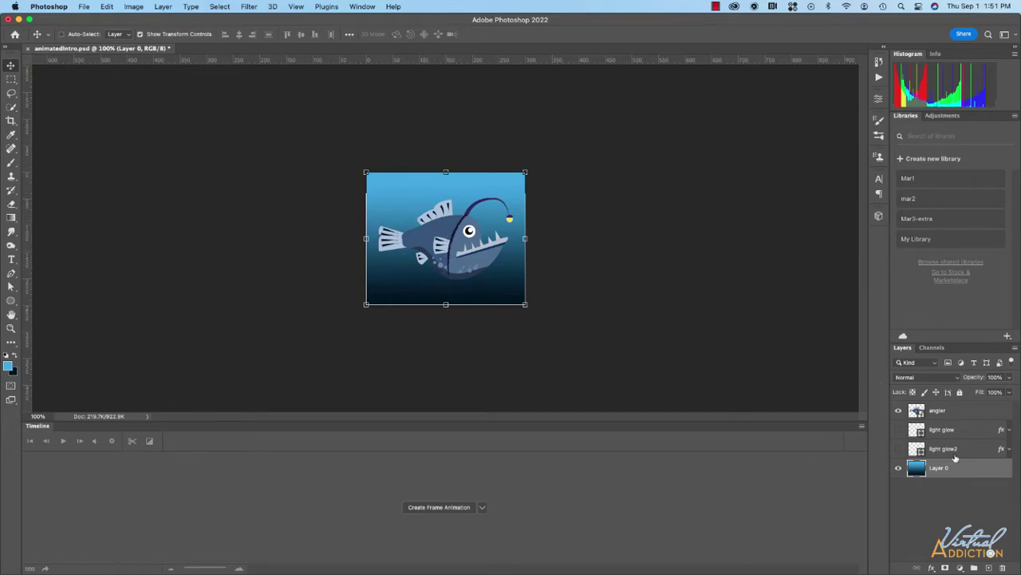
# Step: Make the light glow and light glow2 layers visible and create a frame animation in the timeline
pyautogui.click(899, 429)
pyautogui.click(898, 448)
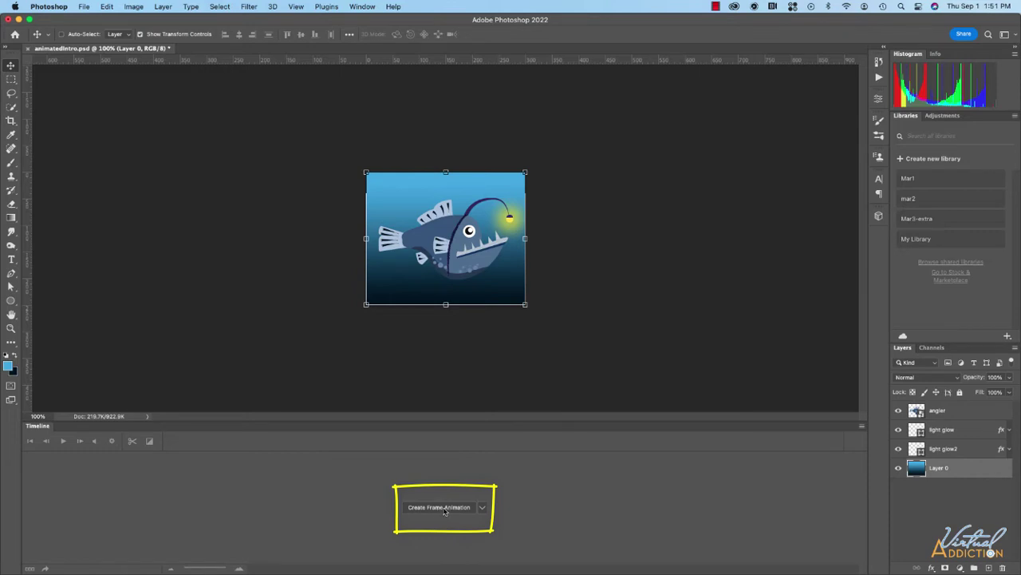
pyautogui.click(483, 509)
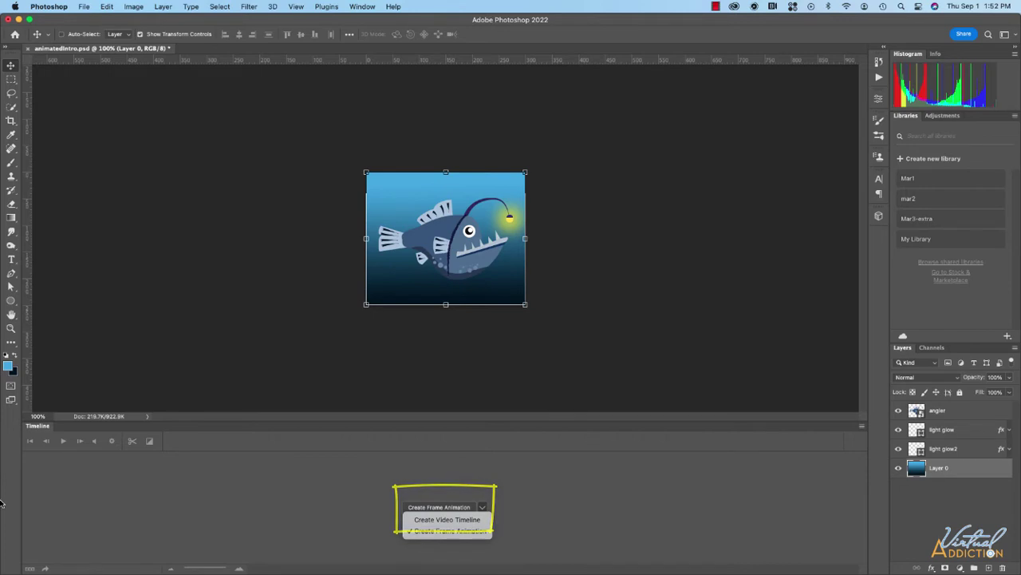
pyautogui.click(439, 466)
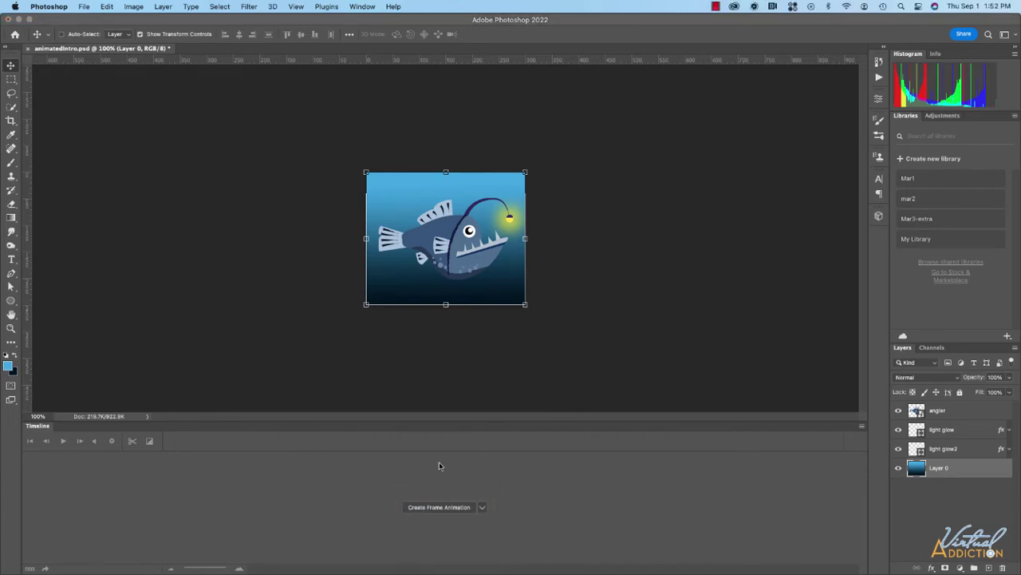
pyautogui.click(481, 508)
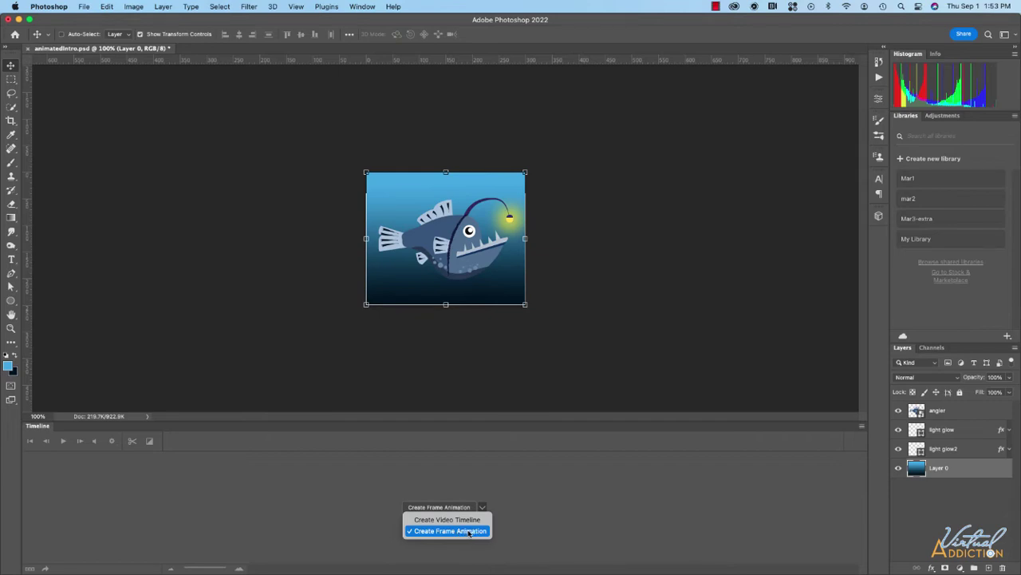
pyautogui.click(470, 532)
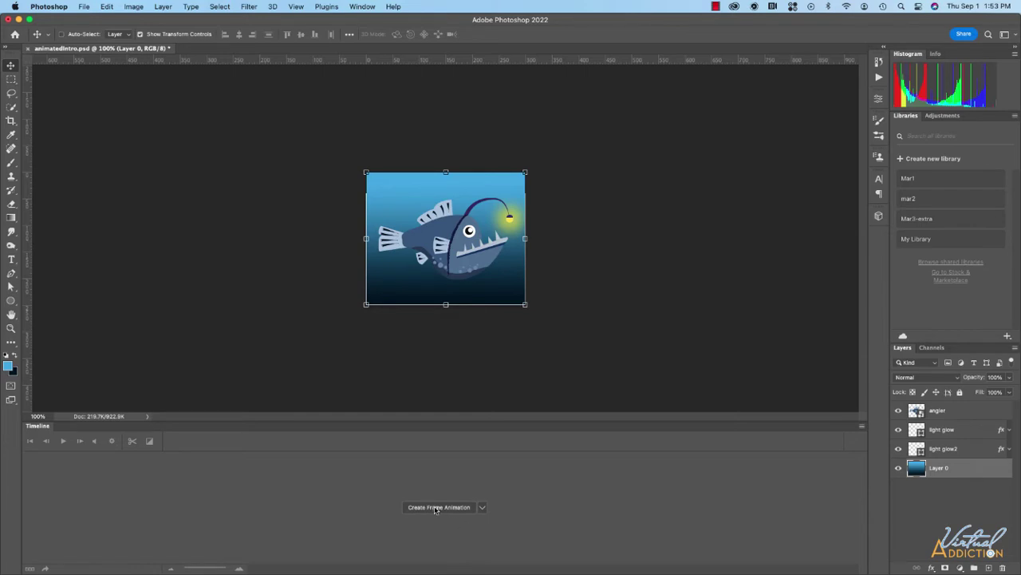
pyautogui.click(436, 508)
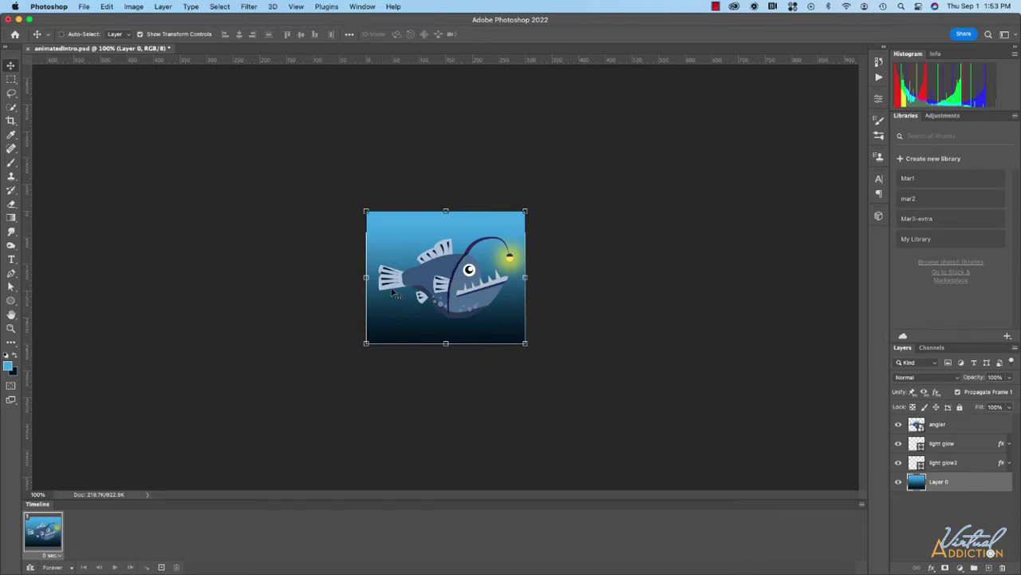
# Step: Review the thumbnail size choices in the Animation Panel Options and keep the largest size
pyautogui.click(862, 507)
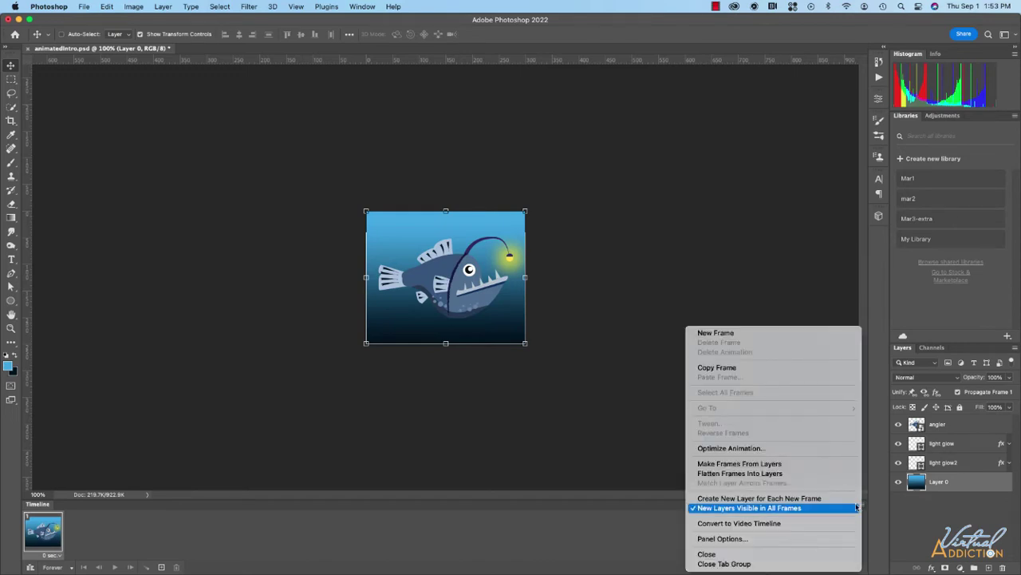
pyautogui.click(794, 540)
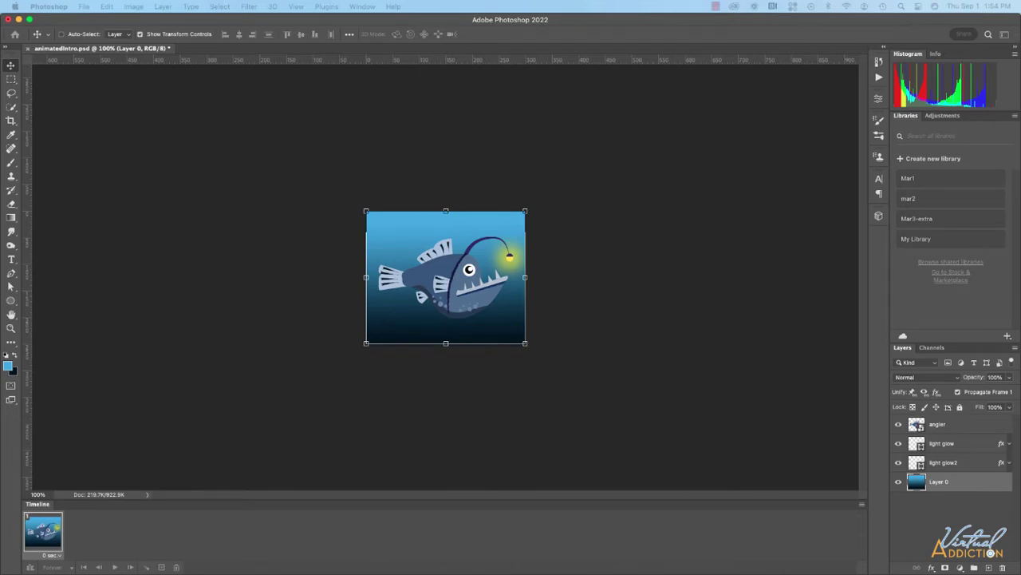
pyautogui.moveTo(490, 200); pyautogui.dragTo(611, 199)
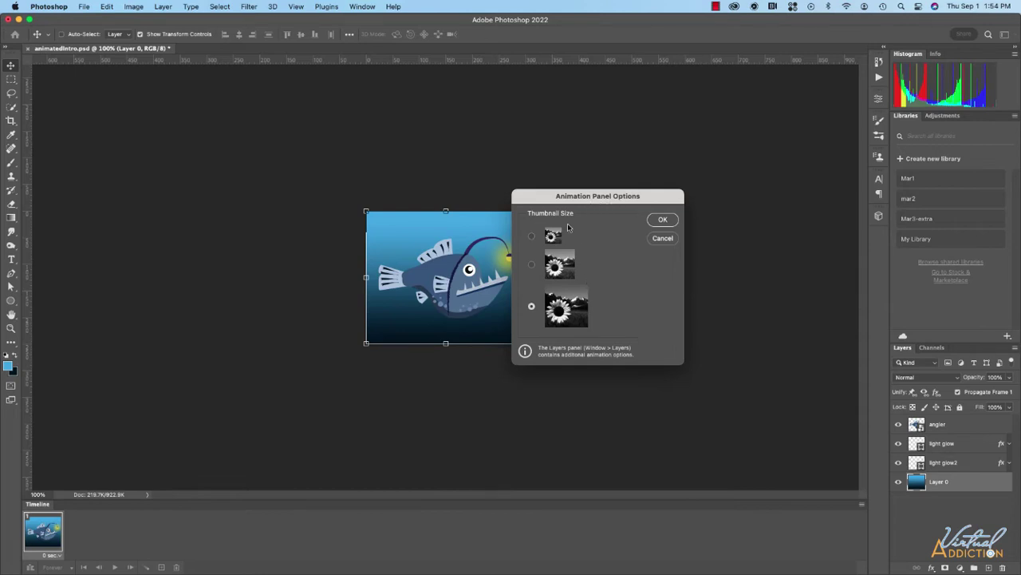
pyautogui.click(665, 221)
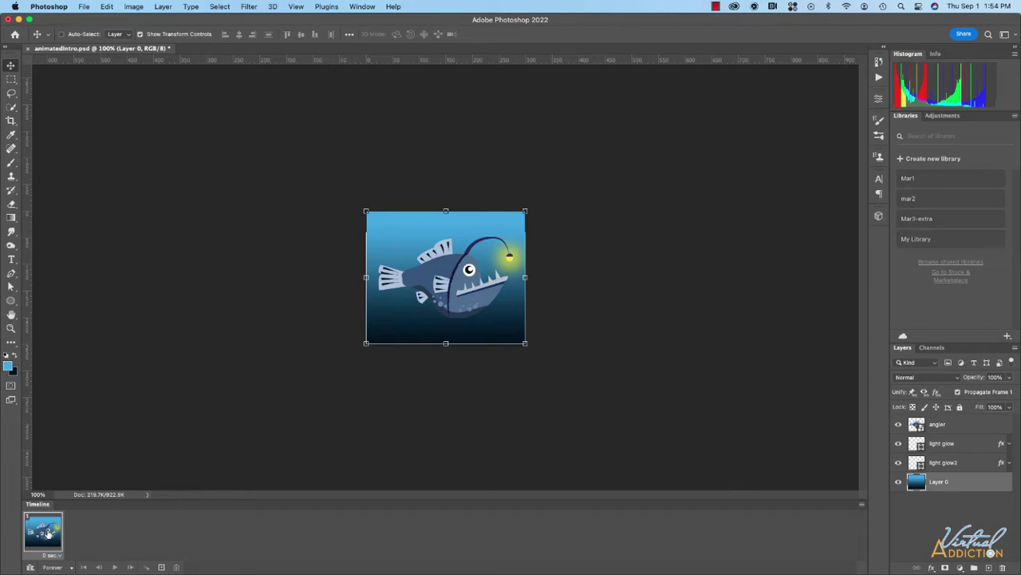
# Step: Duplicate the current frame as a second animation frame and make frame 1 active again
pyautogui.click(160, 567)
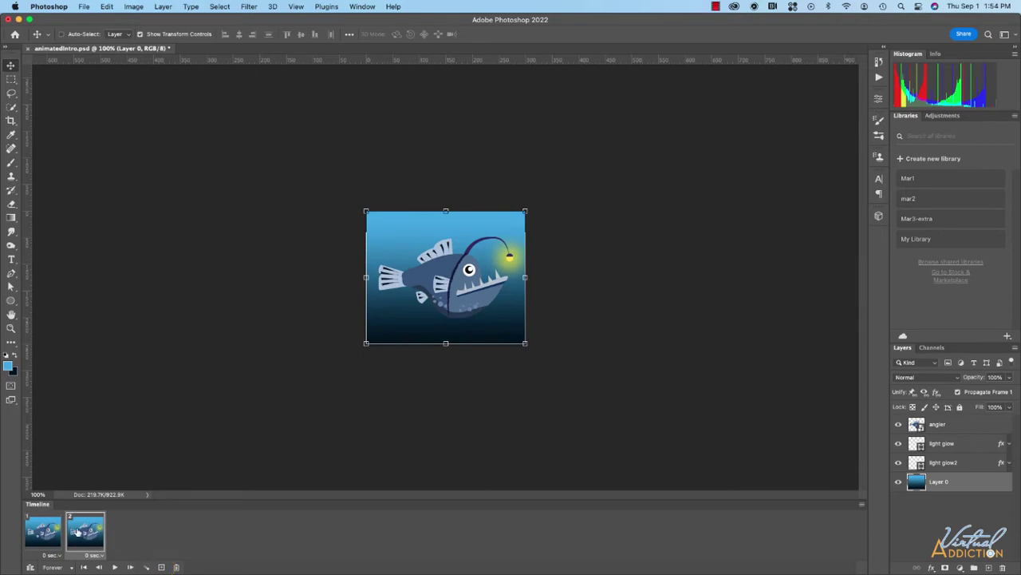
pyautogui.click(44, 529)
pyautogui.click(85, 533)
pyautogui.click(50, 530)
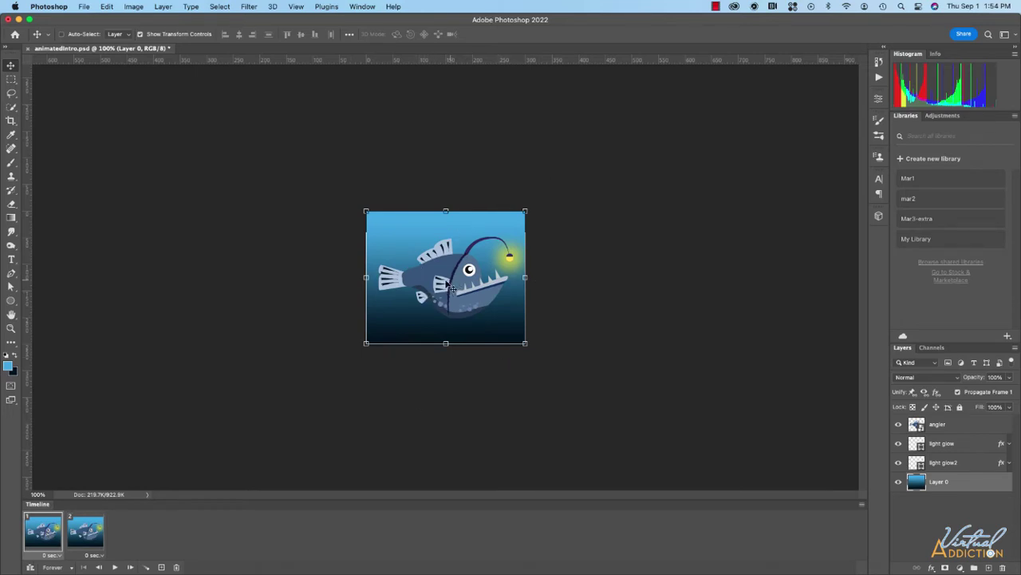
# Step: In frame 1, reduce the opacity of the light glow and light glow2 layers to 0%
pyautogui.click(937, 424)
pyautogui.keyDown('shift'); pyautogui.click(943, 460); pyautogui.keyUp('shift')
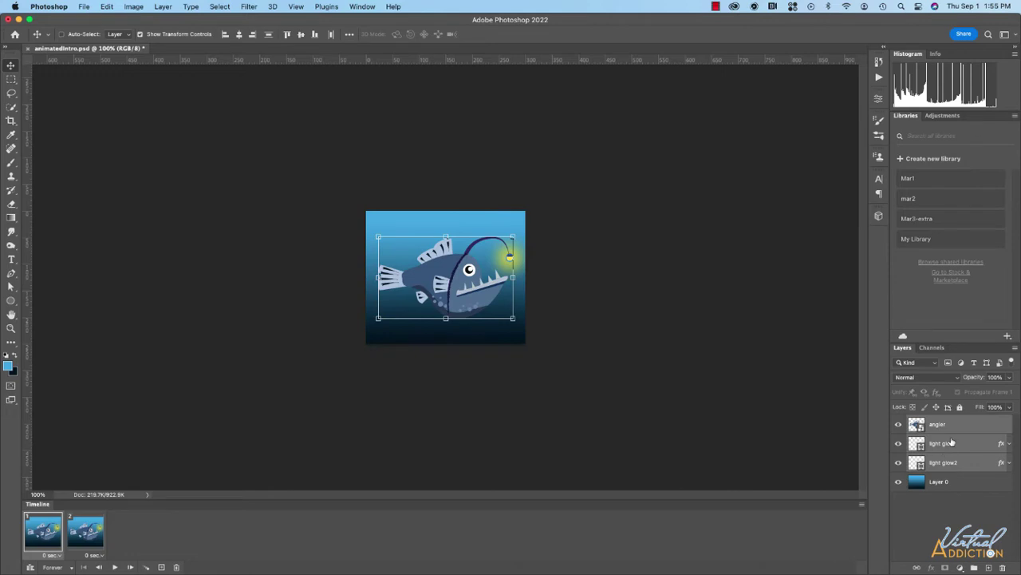
pyautogui.click(950, 444)
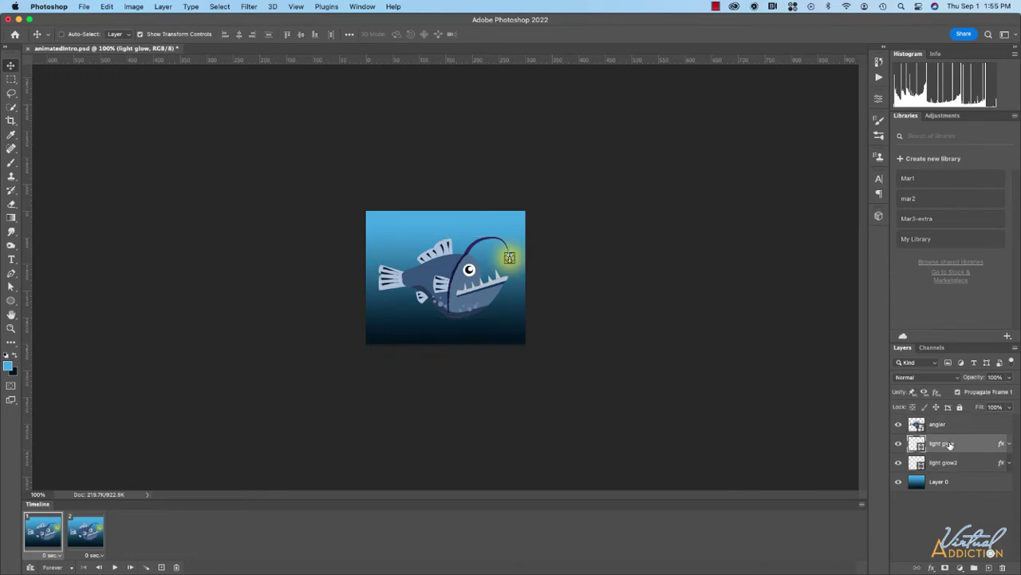
pyautogui.click(1009, 378)
pyautogui.moveTo(1009, 390); pyautogui.dragTo(940, 392)
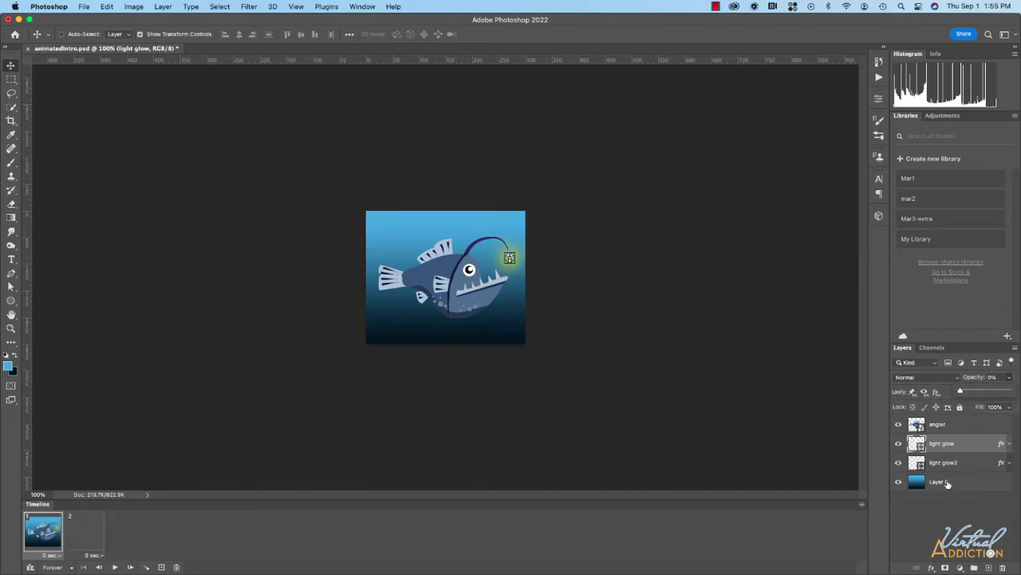
pyautogui.click(953, 467)
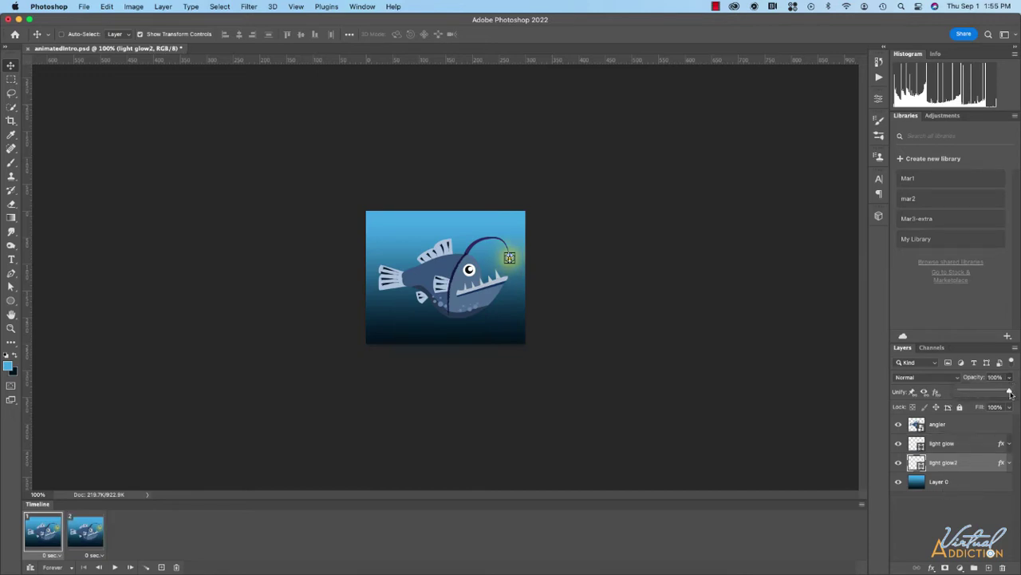
pyautogui.moveTo(1010, 394); pyautogui.dragTo(958, 391)
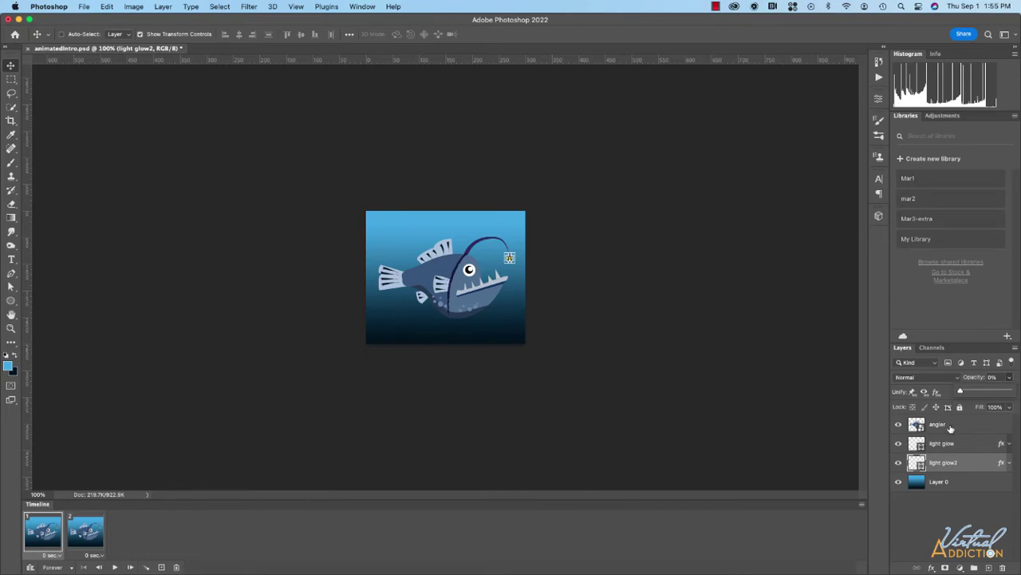
# Step: In frame 1, move angler, light glow and light glow2 together past the canvas's left edge, leaving only the lure tip inside
pyautogui.keyDown('shift'); pyautogui.click(949, 428); pyautogui.keyUp('shift')
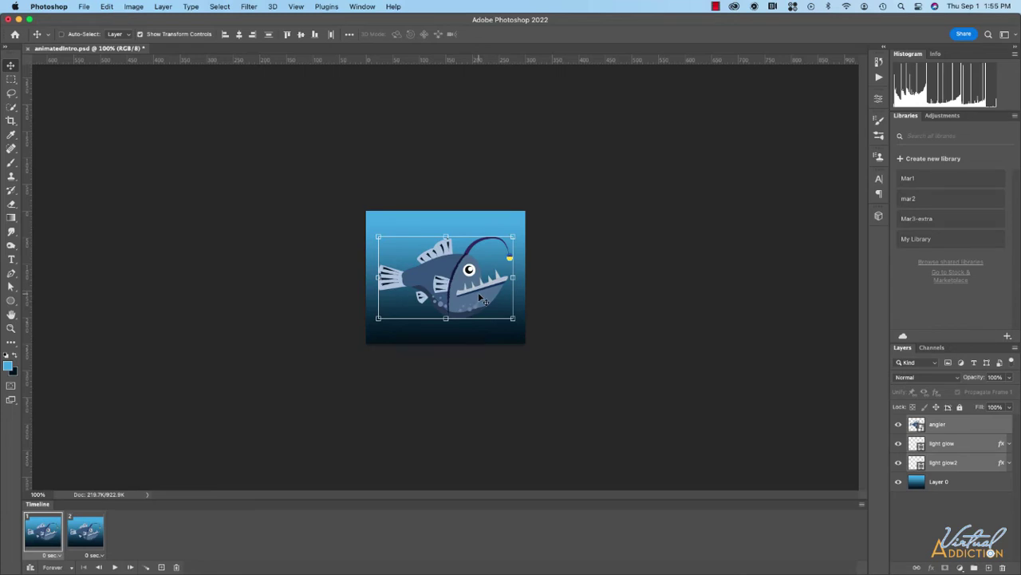
pyautogui.moveTo(480, 298); pyautogui.dragTo(349, 286)
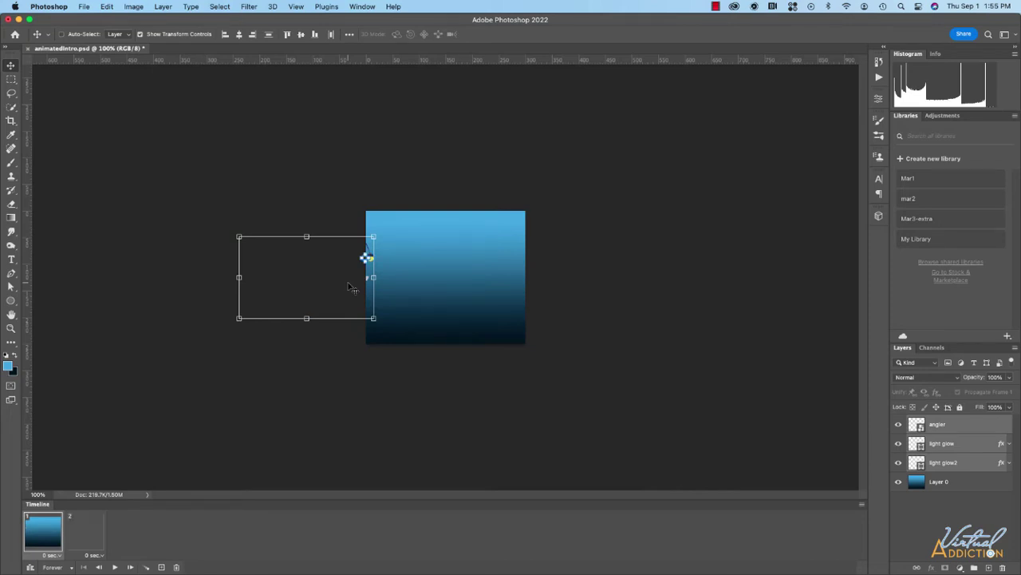
pyautogui.hotkey('shift', 'Left')
pyautogui.hotkey('shift', 'Left')
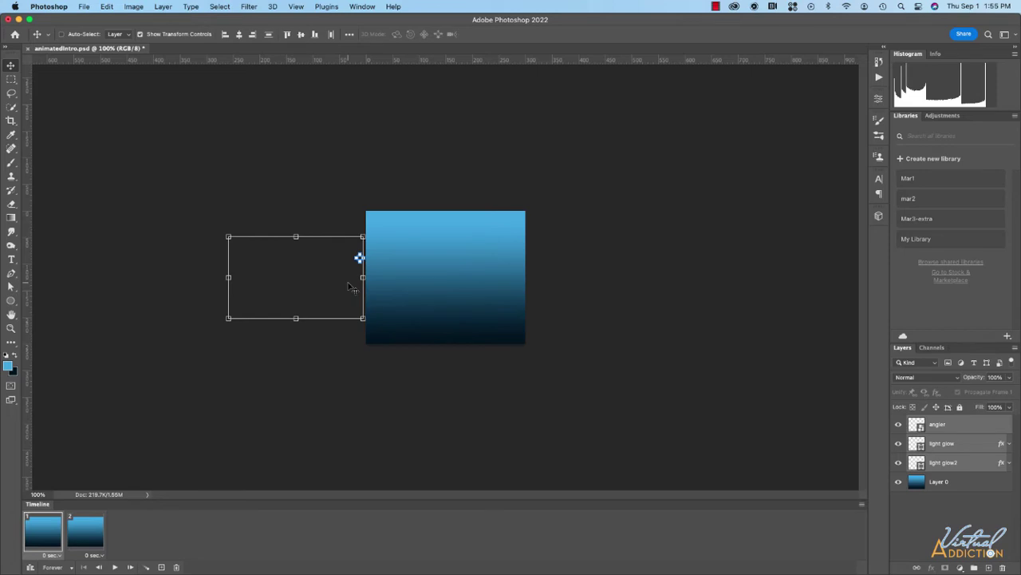
pyautogui.hotkey('shift', 'Right')
pyautogui.hotkey('shift', 'Right')
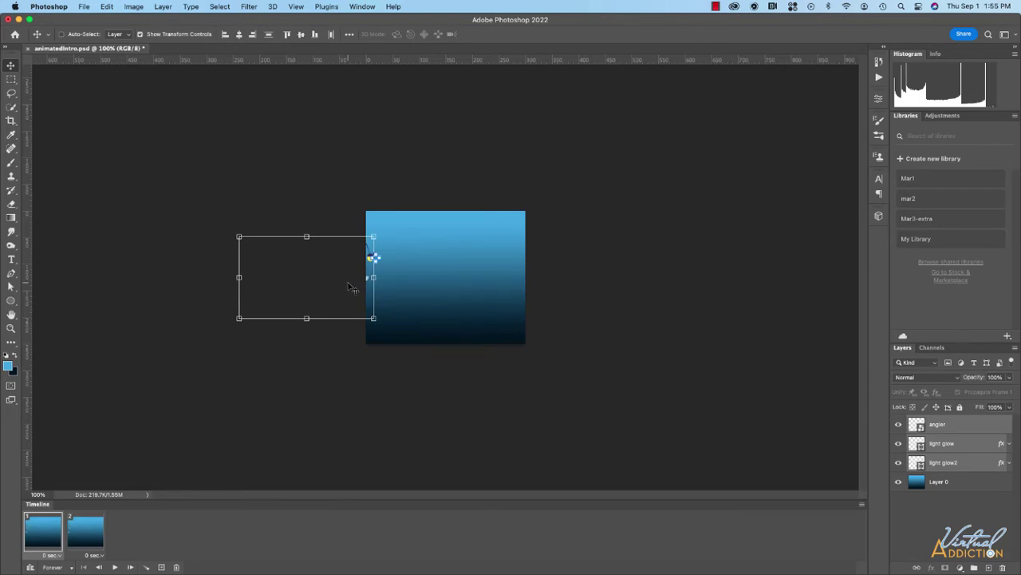
# Step: In frame 1, nudge the selected fish and glow layers fully past the canvas's left edge, and check frame 2
pyautogui.hotkey('shift', 'Right')
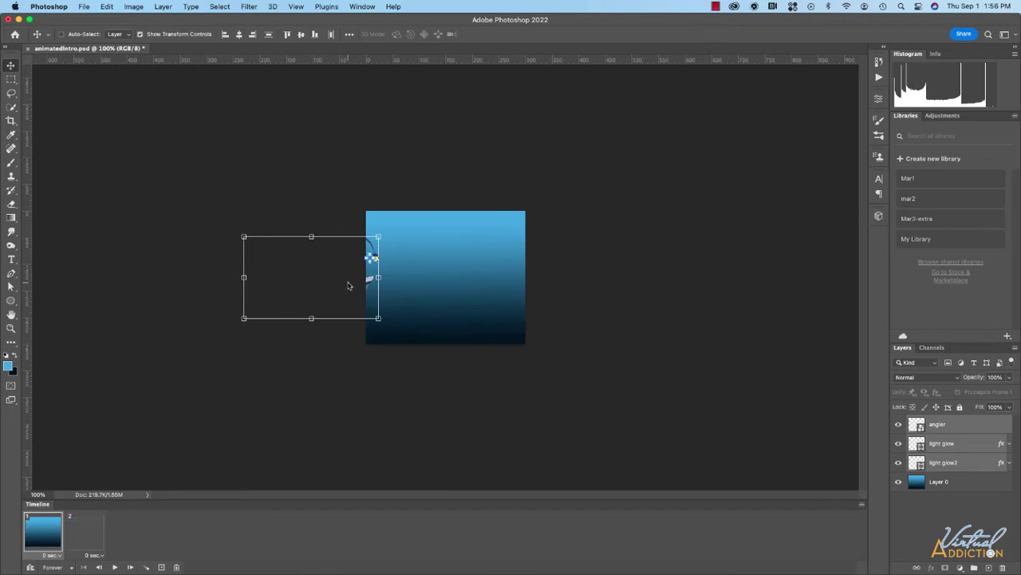
pyautogui.hotkey('shift', 'Left')
pyautogui.hotkey('shift', 'Left')
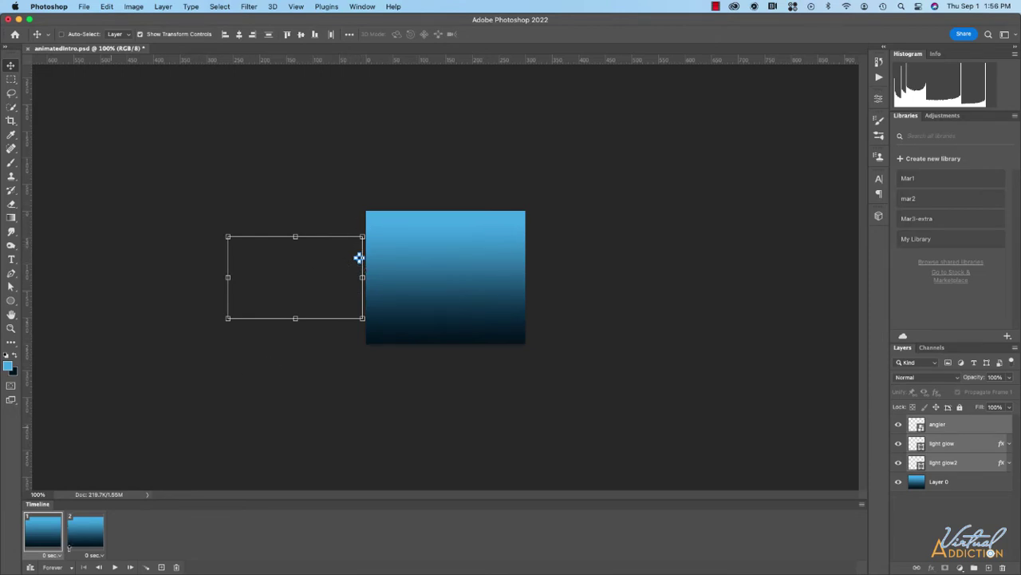
pyautogui.click(84, 545)
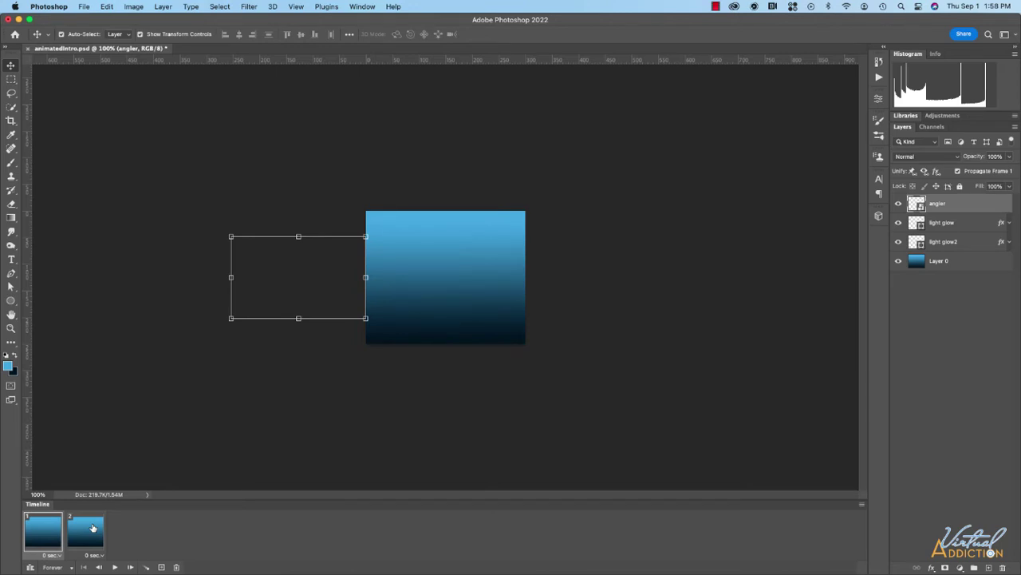
# Step: Undo the anglerfish's move off the canvas
pyautogui.press('super+z')
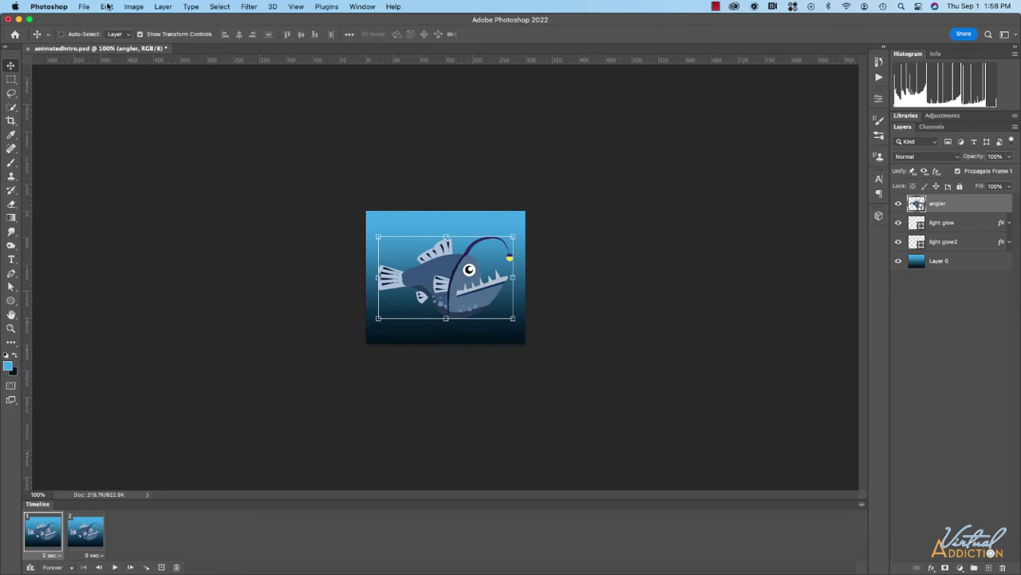
pyautogui.click(84, 6)
pyautogui.moveTo(107, 6)
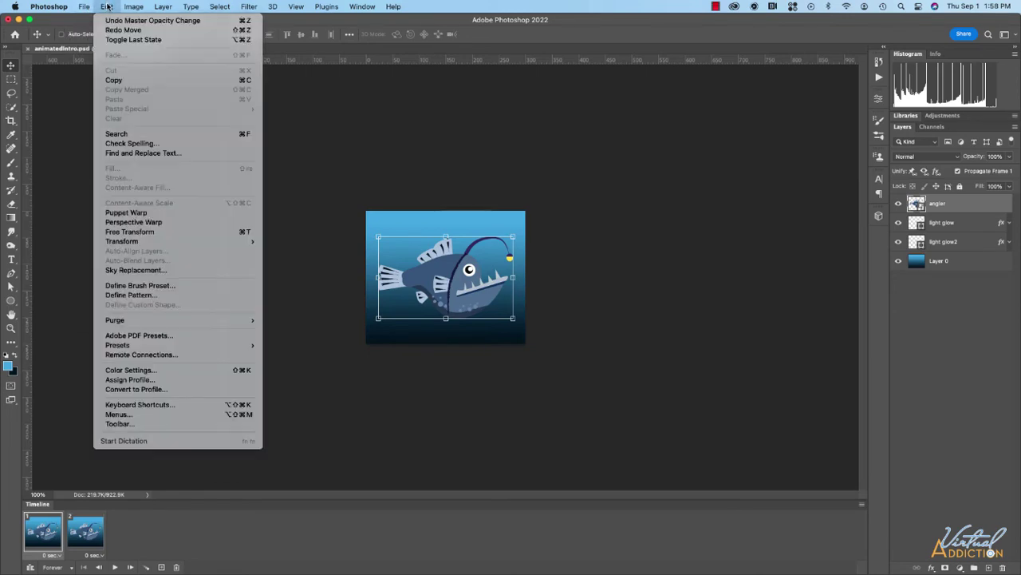
pyautogui.click(426, 136)
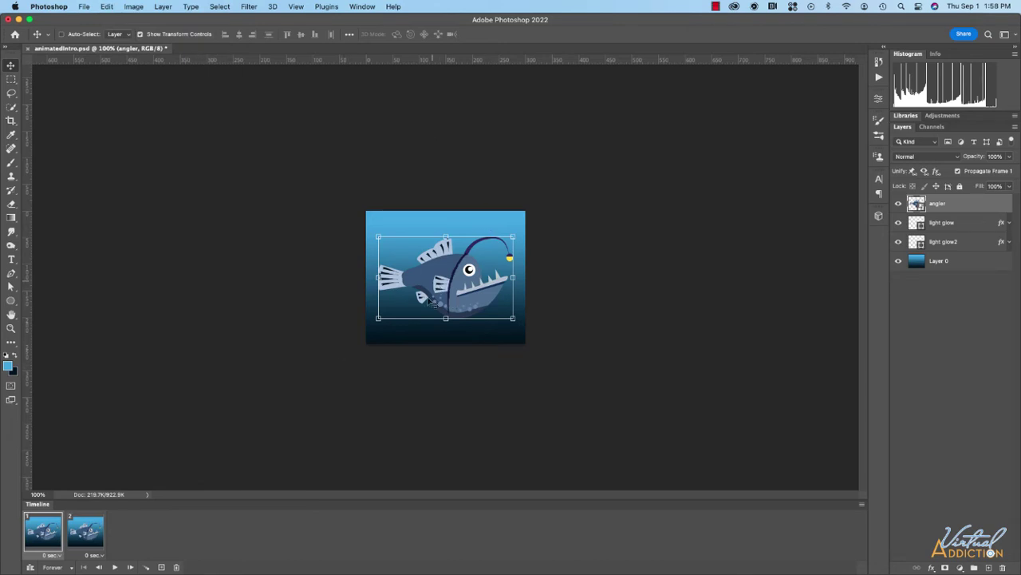
# Step: In frame 2, move the angler layer just outside the canvas's left edge and reorder that frame to come before frame 1
pyautogui.click(88, 537)
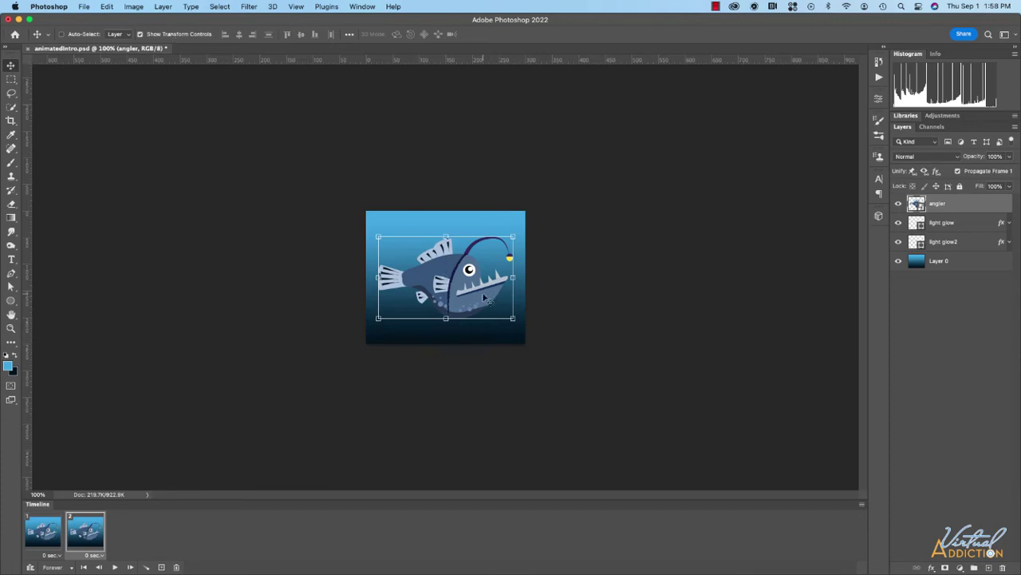
pyautogui.moveTo(488, 297); pyautogui.dragTo(335, 293)
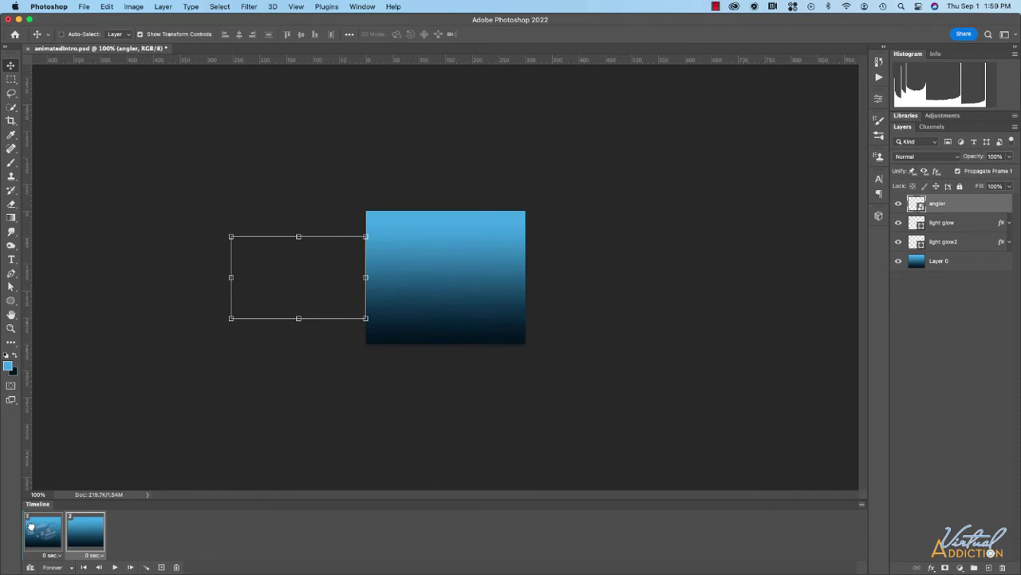
pyautogui.moveTo(30, 523); pyautogui.dragTo(25, 528)
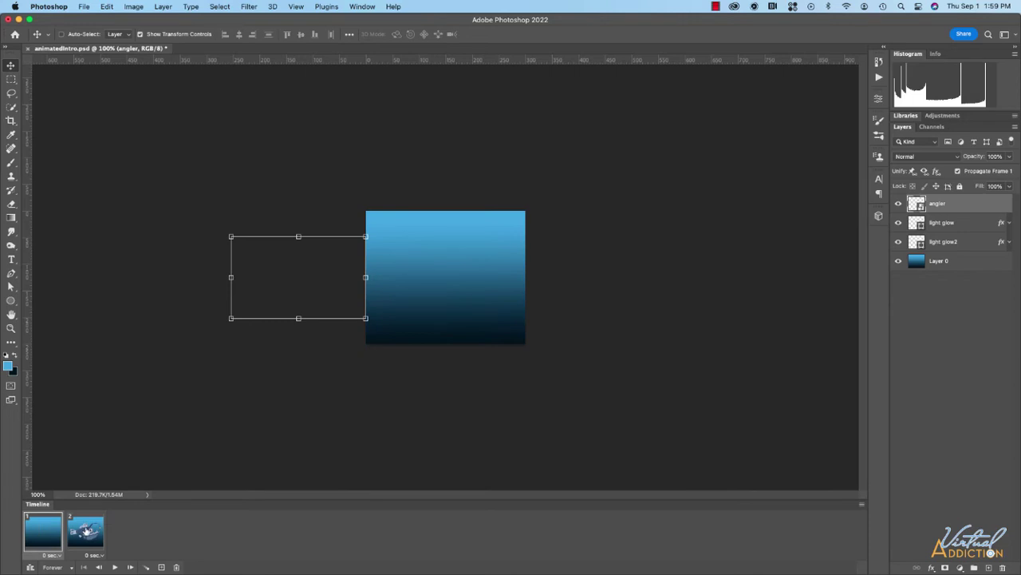
pyautogui.click(87, 532)
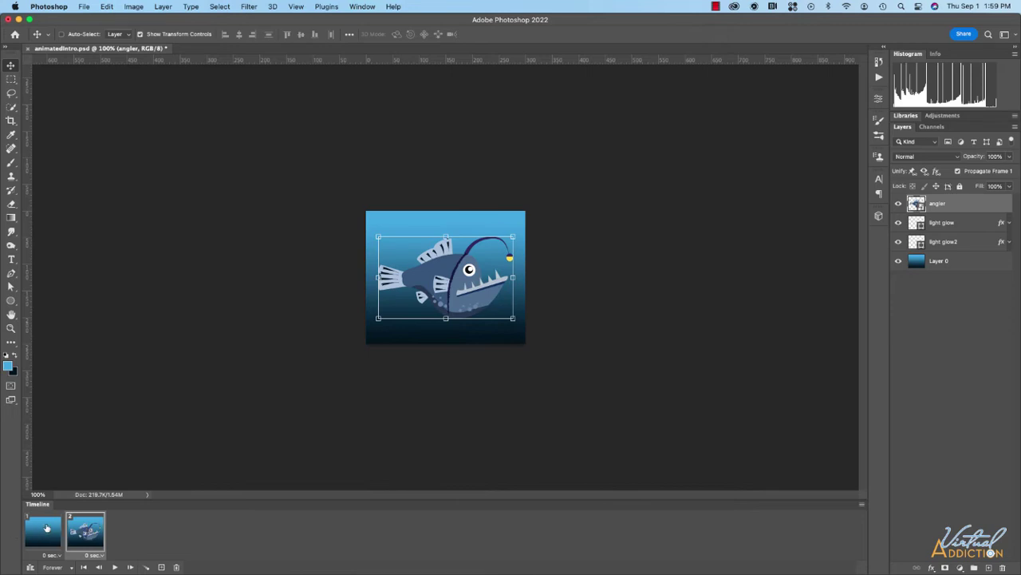
# Step: Tween the selected frames 1 and 2, adding 4 frames on all layers with the Position and Opacity parameters
pyautogui.click(48, 530)
pyautogui.click(92, 534)
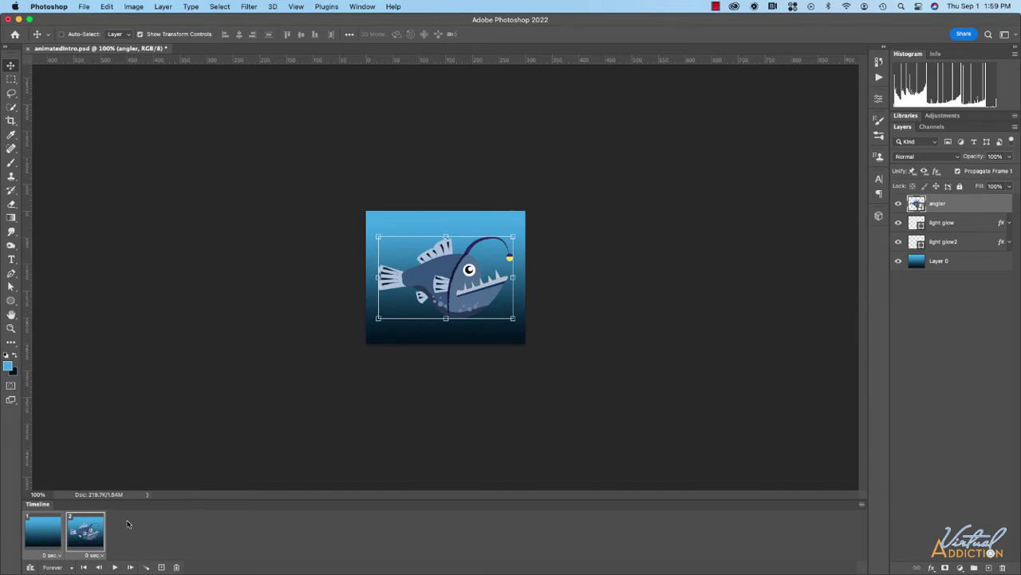
pyautogui.click(149, 566)
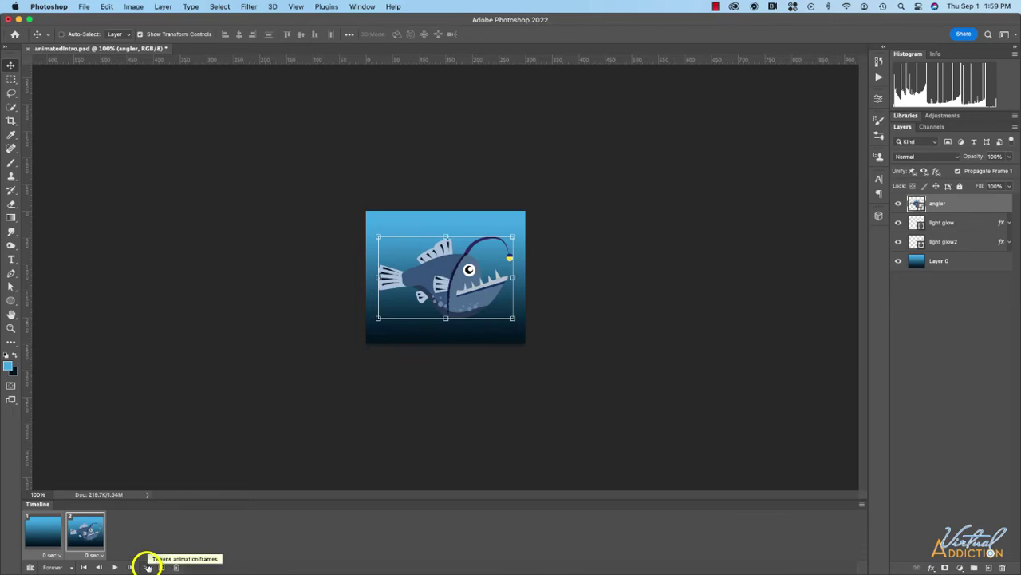
pyautogui.click(149, 566)
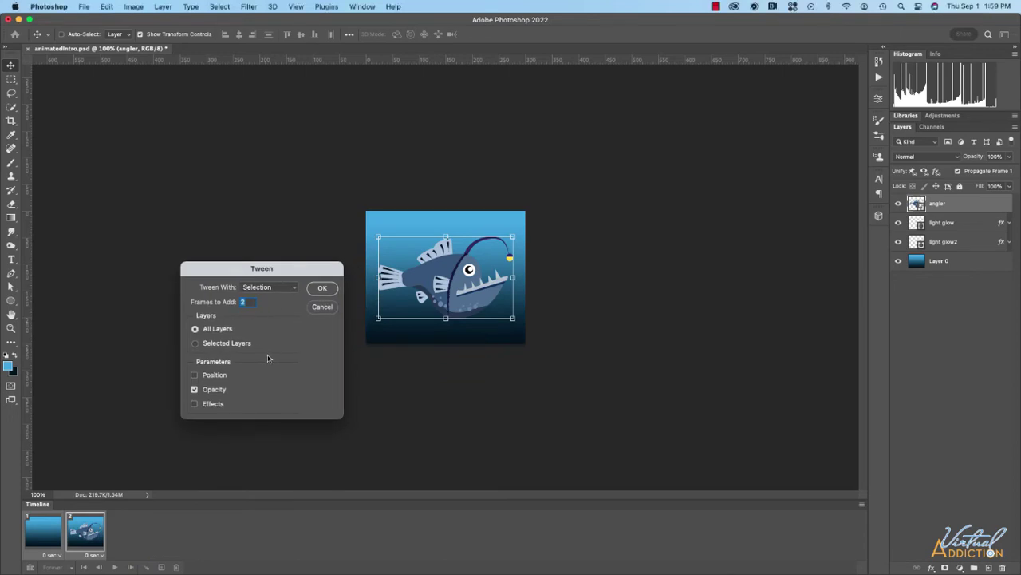
pyautogui.click(273, 289)
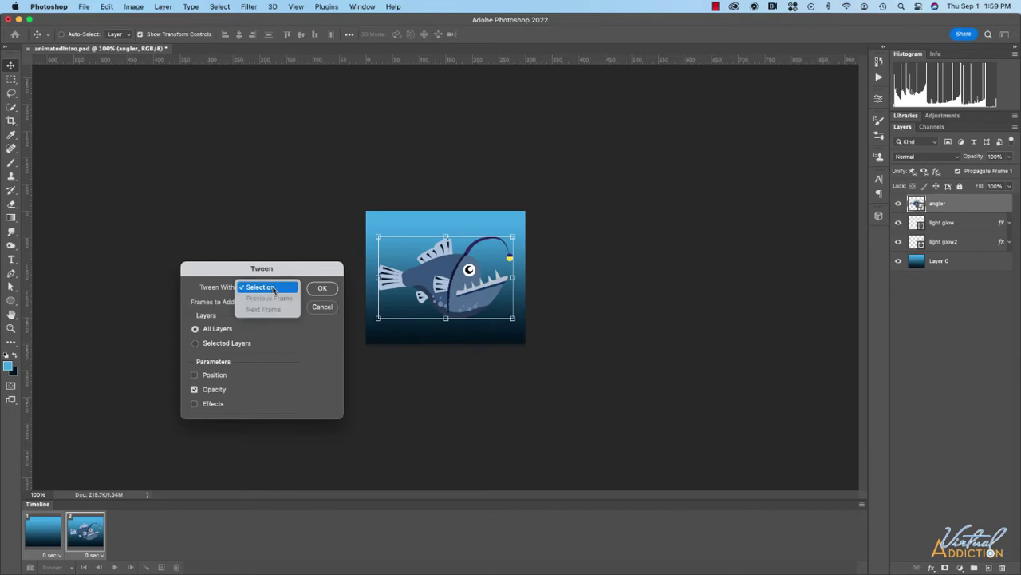
pyautogui.click(274, 289)
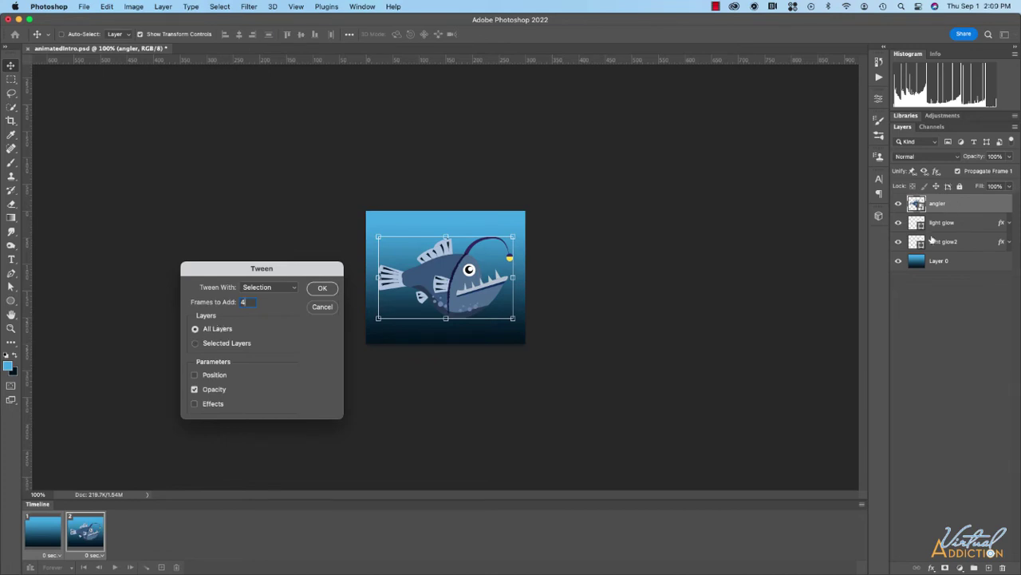
pyautogui.click(198, 376)
pyautogui.click(322, 288)
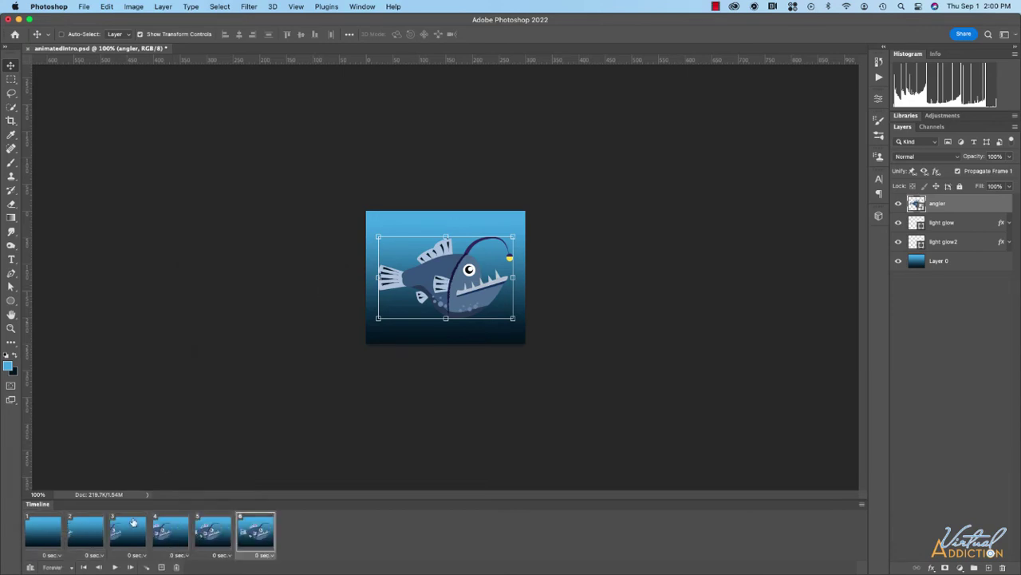
# Step: Preview the tweened animation, stop it, and review the looping choices, keeping Forever
pyautogui.click(115, 566)
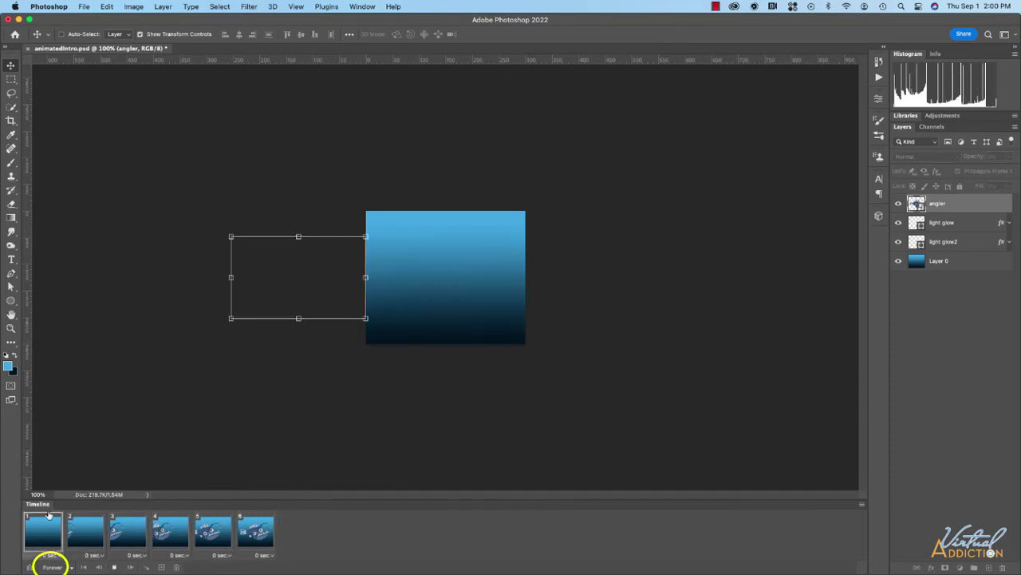
pyautogui.press('space')
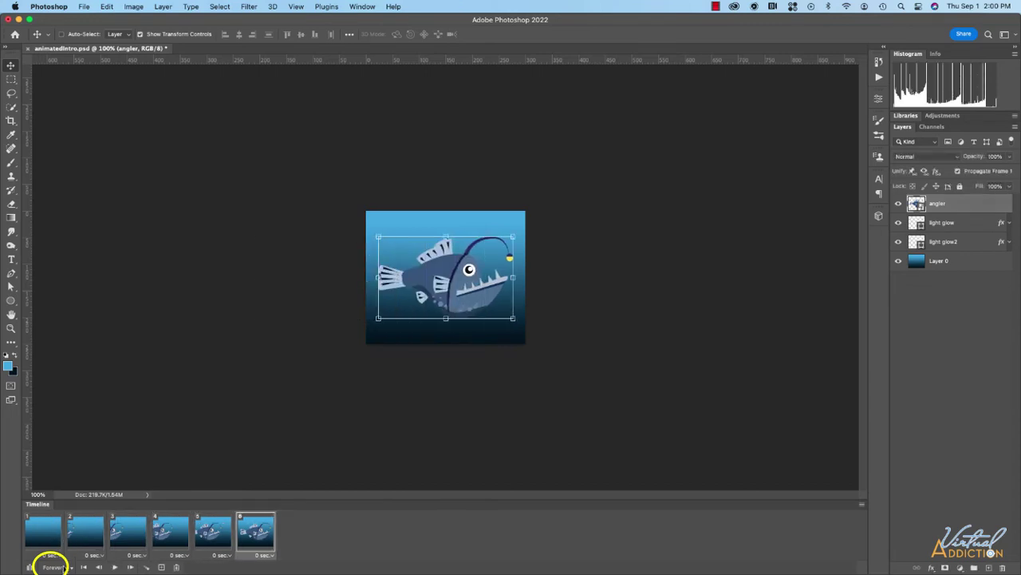
pyautogui.click(70, 567)
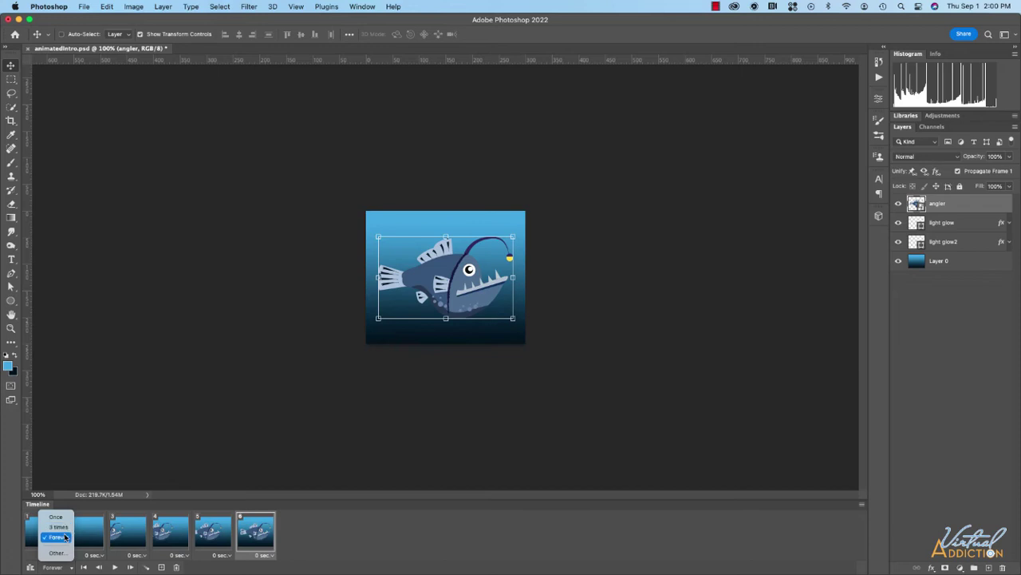
pyautogui.click(66, 537)
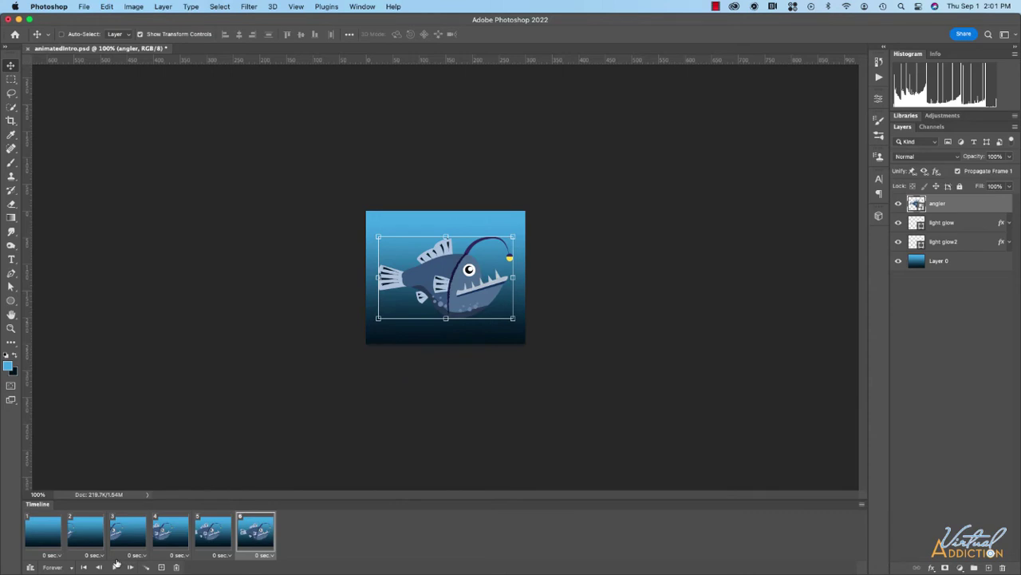
# Step: Set the delay of frame 1 to 0.5 seconds and of frames 2 through 5 to 0.2 seconds
pyautogui.click(60, 555)
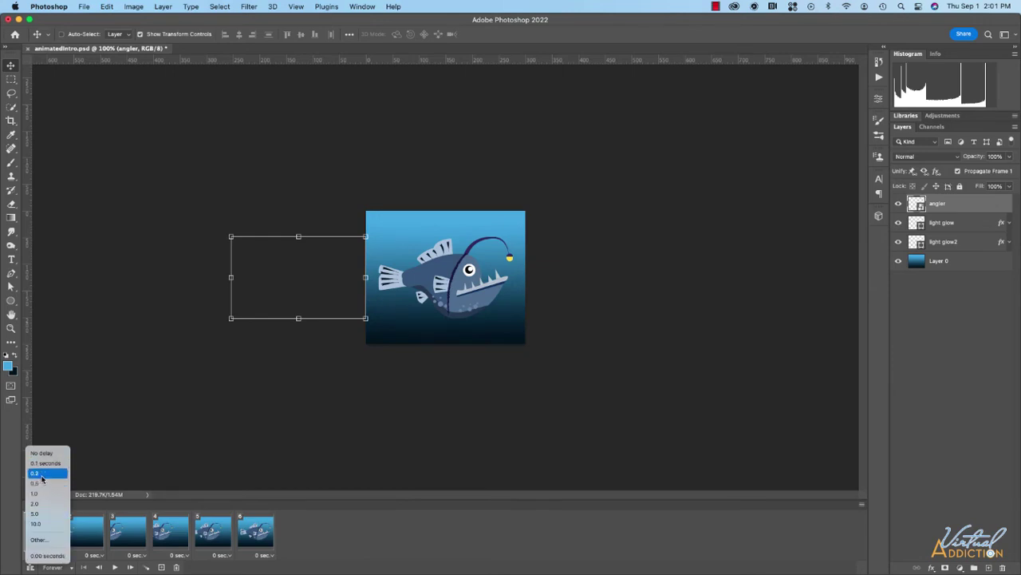
pyautogui.click(43, 483)
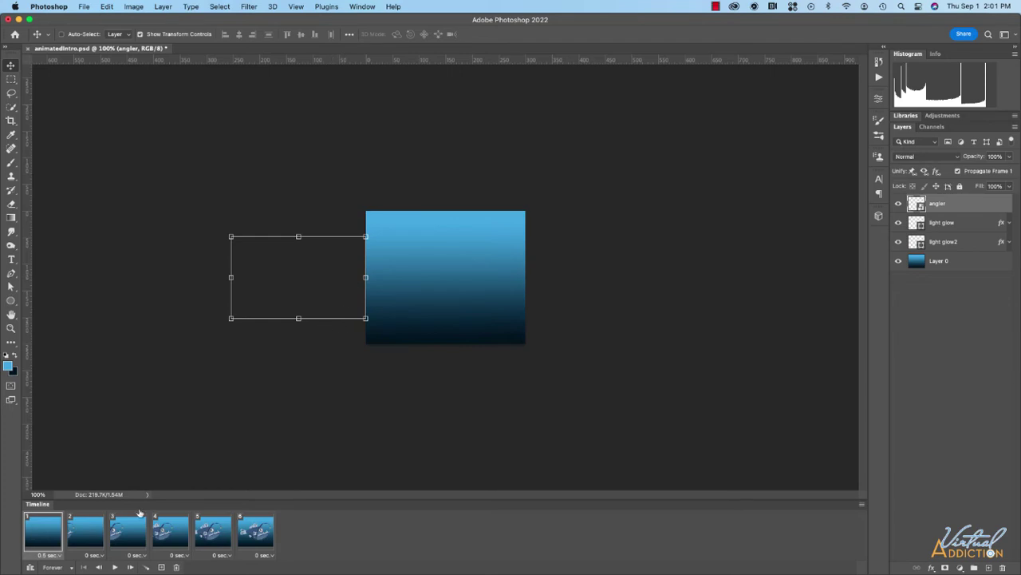
pyautogui.click(88, 556)
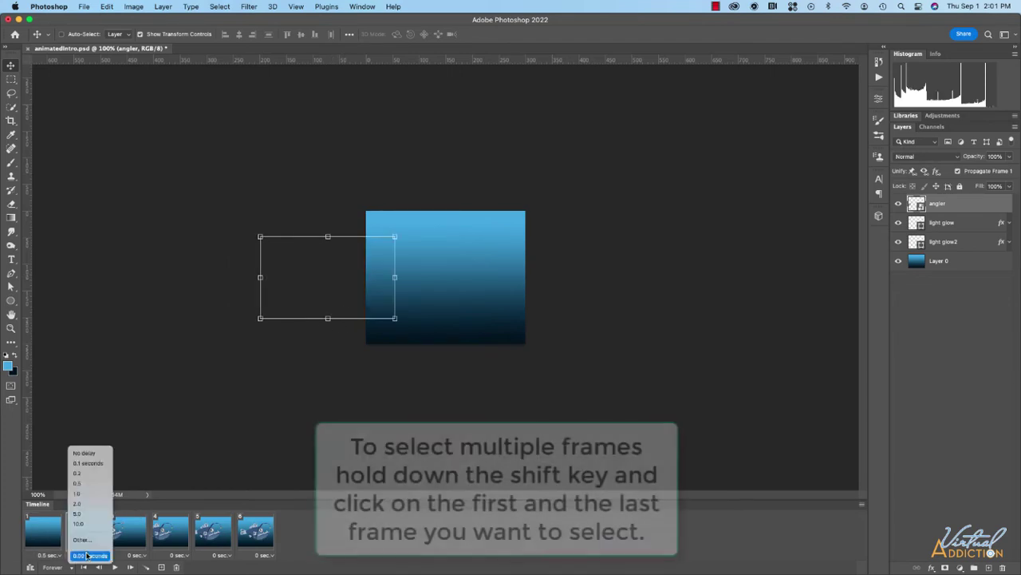
pyautogui.click(208, 557)
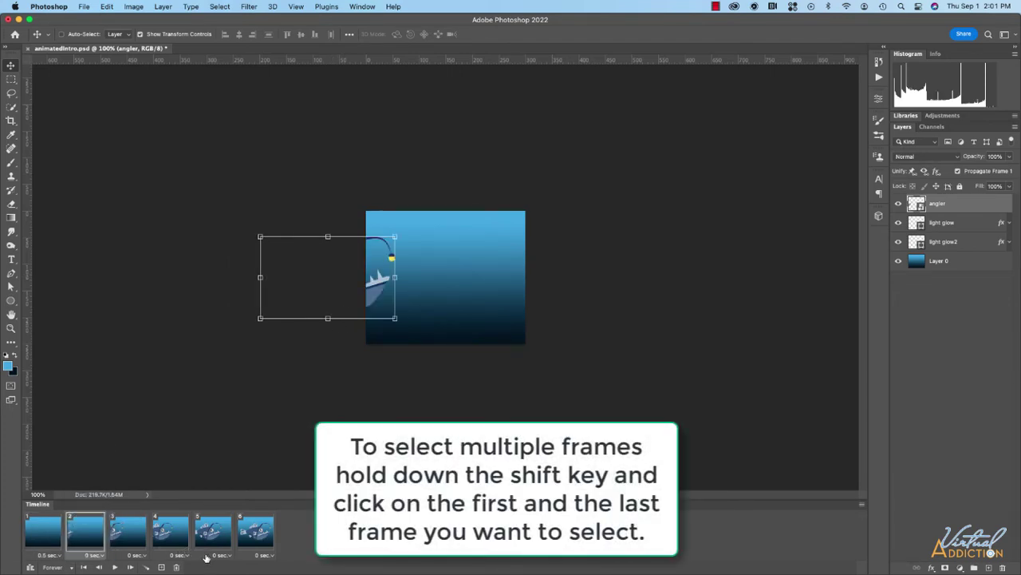
pyautogui.keyDown('shift'); pyautogui.click(206, 557); pyautogui.keyUp('shift')
pyautogui.click(208, 556)
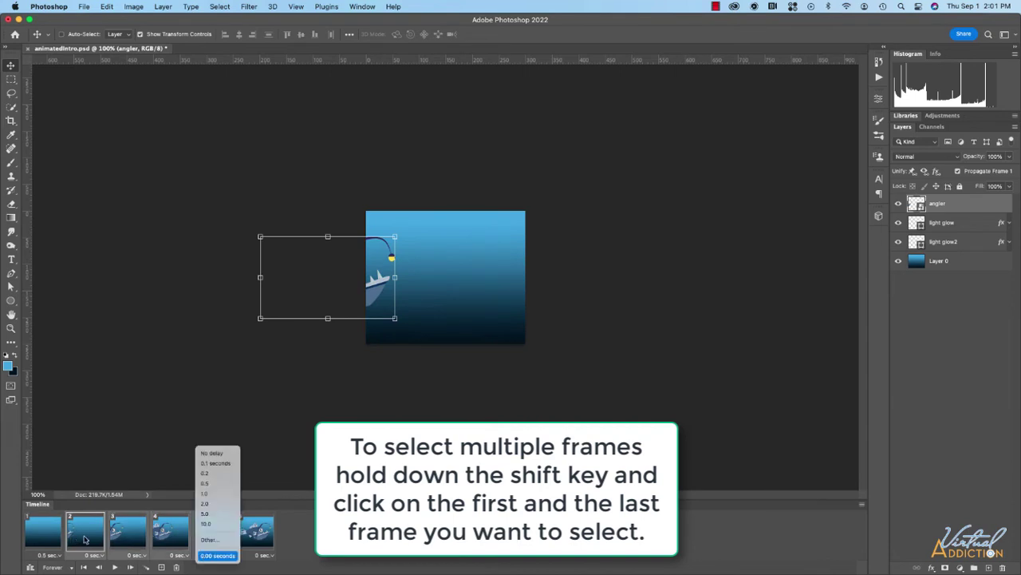
pyautogui.click(209, 475)
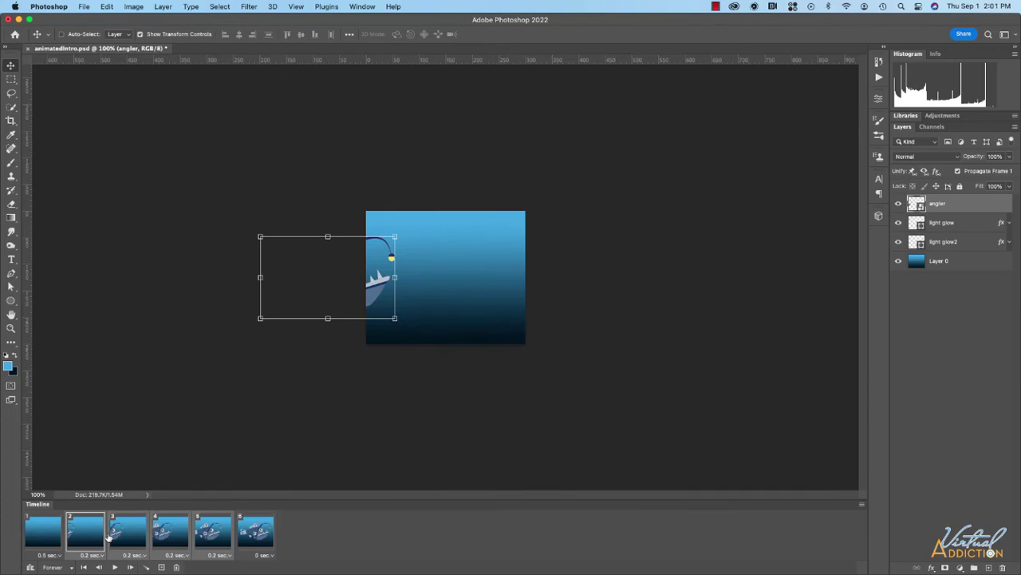
# Step: Preview the animation's timing and set frame 6's delay to 0.5 seconds
pyautogui.click(114, 567)
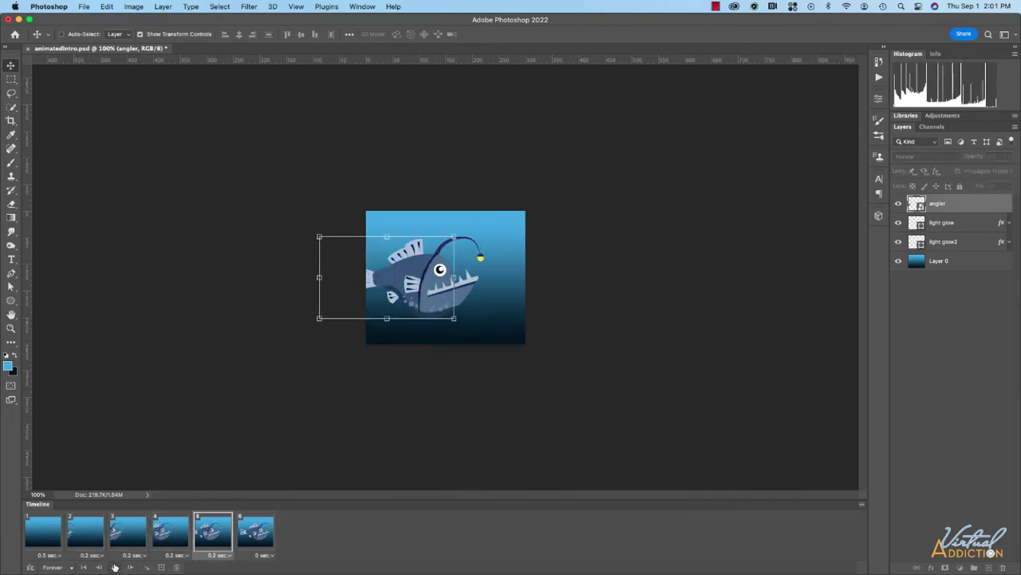
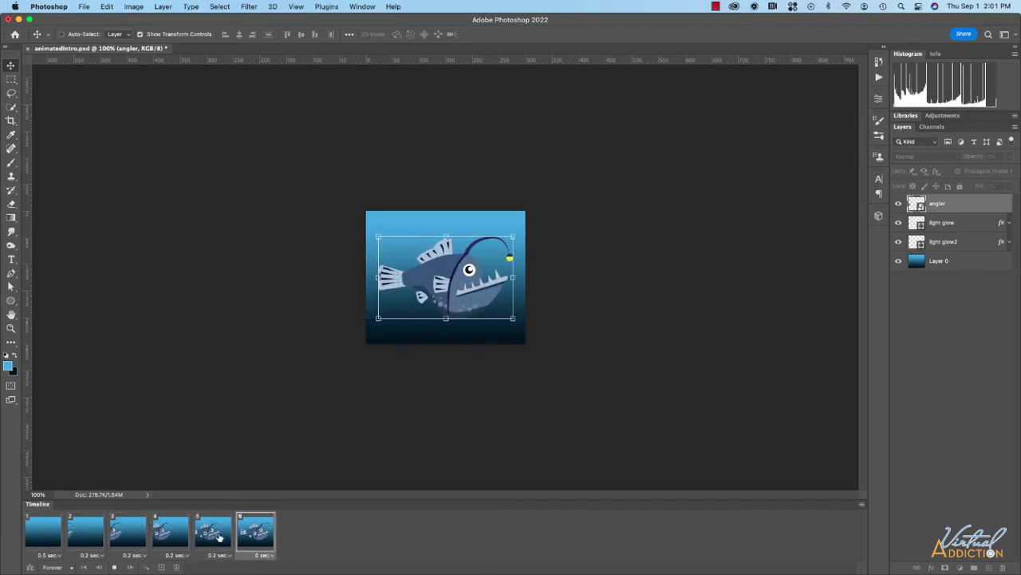
pyautogui.click(252, 532)
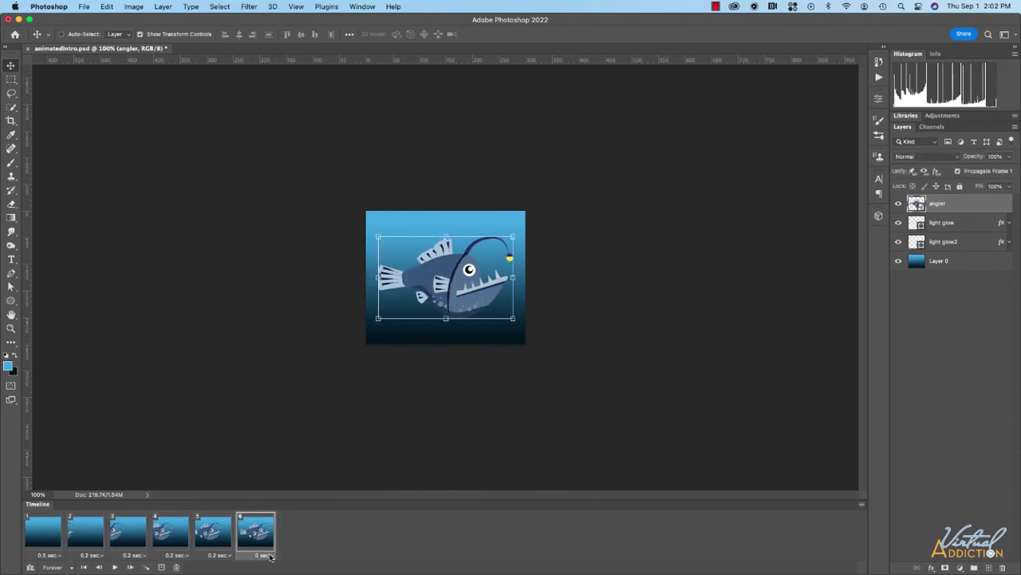
pyautogui.click(270, 556)
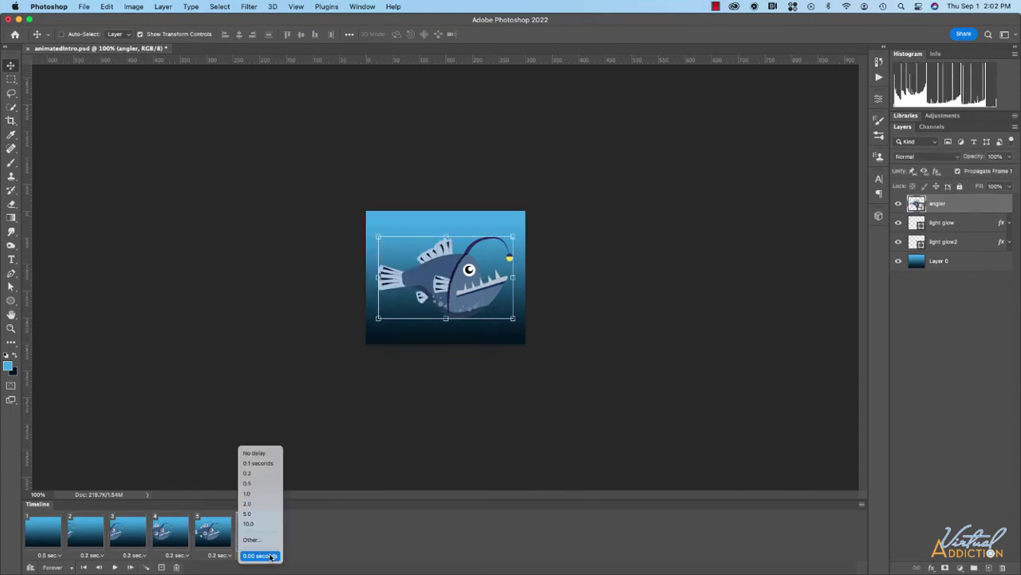
pyautogui.click(247, 483)
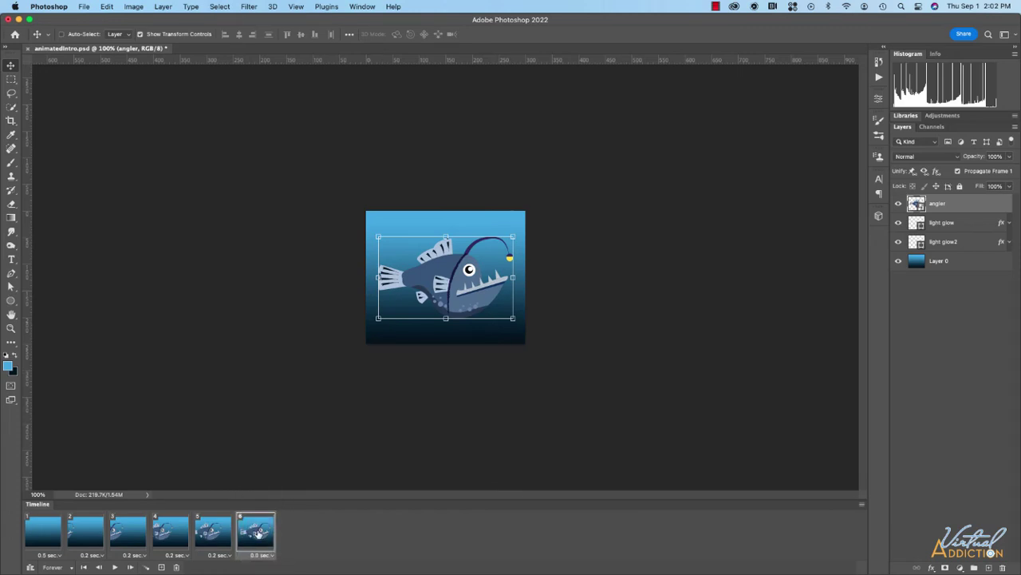
# Step: Duplicate frame 6 as frame 7 and raise the light glow layer's opacity to 100% in it
pyautogui.click(162, 567)
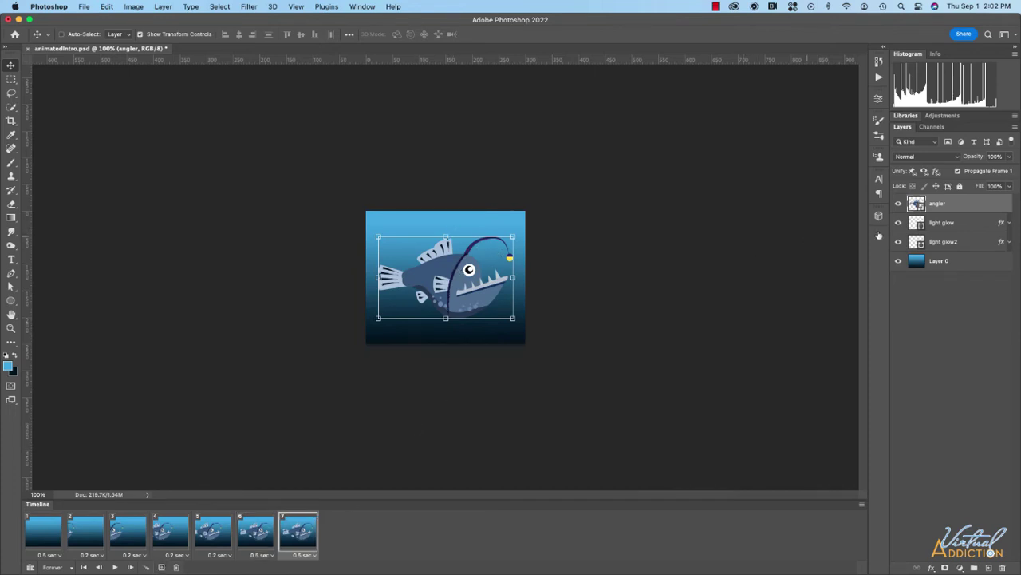
pyautogui.click(941, 224)
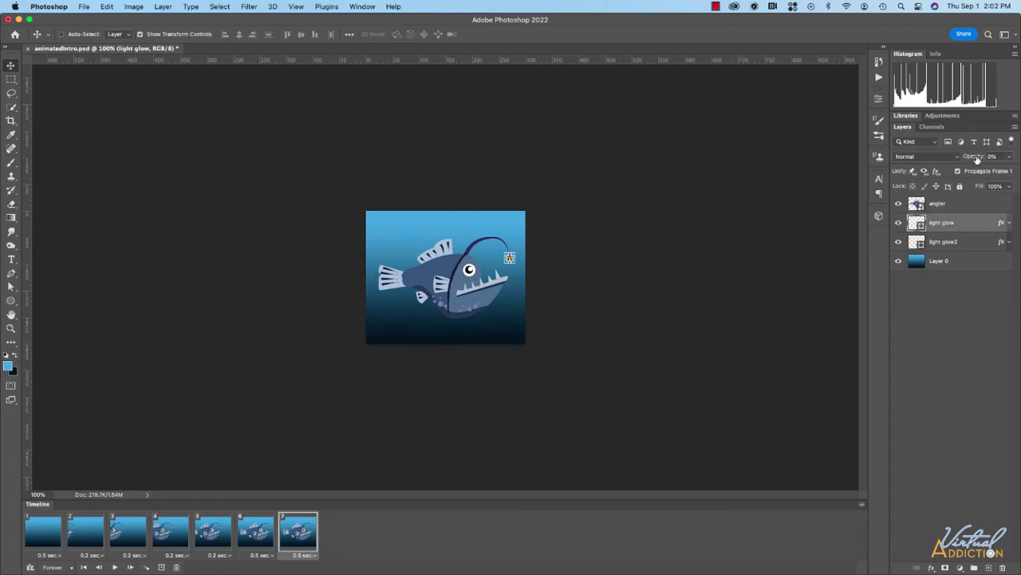
pyautogui.click(1010, 157)
pyautogui.moveTo(964, 171); pyautogui.dragTo(1013, 171)
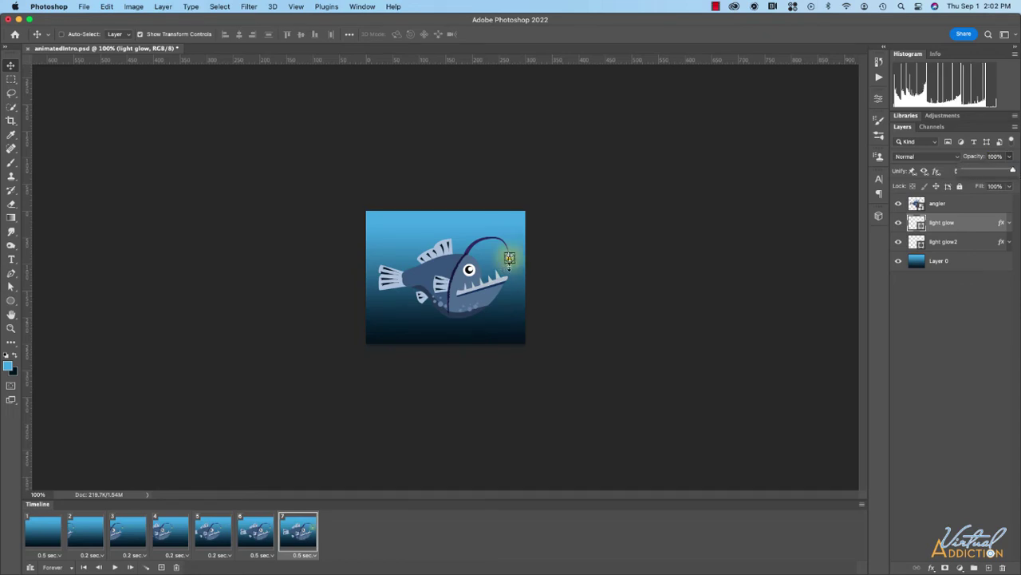
# Step: Tween frames 6 and 7 across all layers with two added frames, varying only opacity, and check the resulting frames
pyautogui.keyDown('shift'); pyautogui.click(266, 533); pyautogui.keyUp('shift')
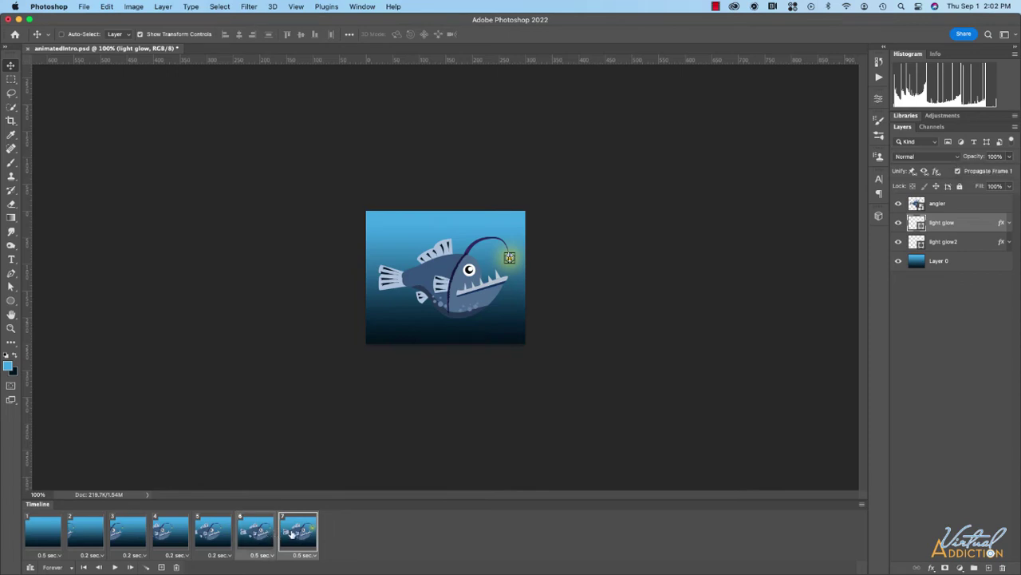
pyautogui.click(147, 566)
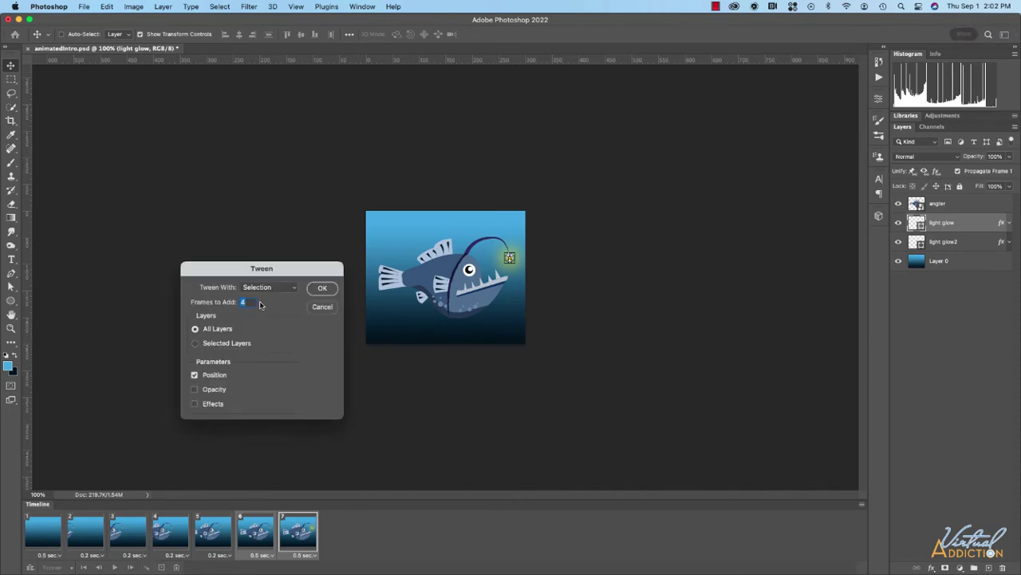
pyautogui.click(196, 389)
pyautogui.click(194, 375)
pyautogui.click(323, 289)
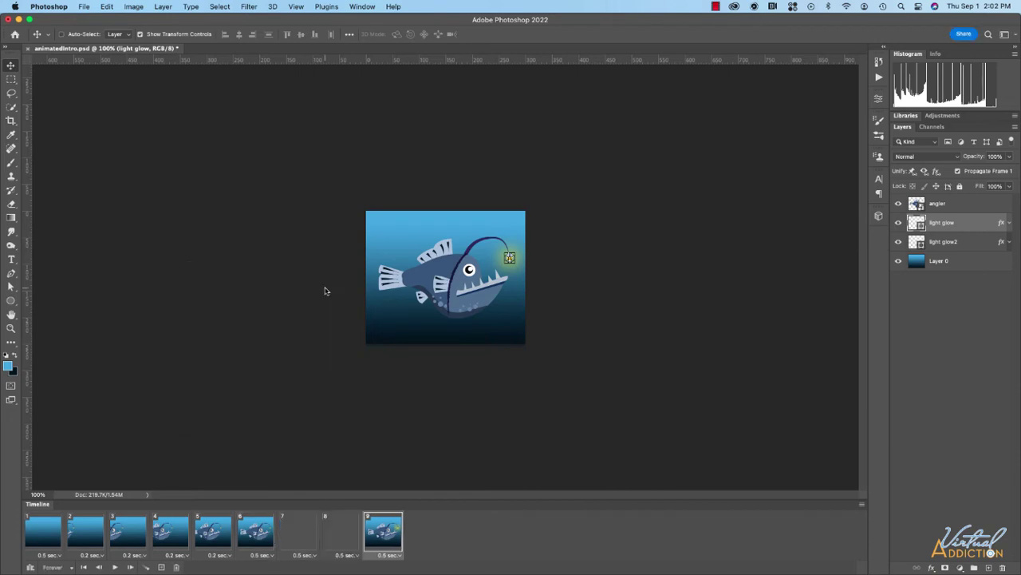
pyautogui.click(260, 531)
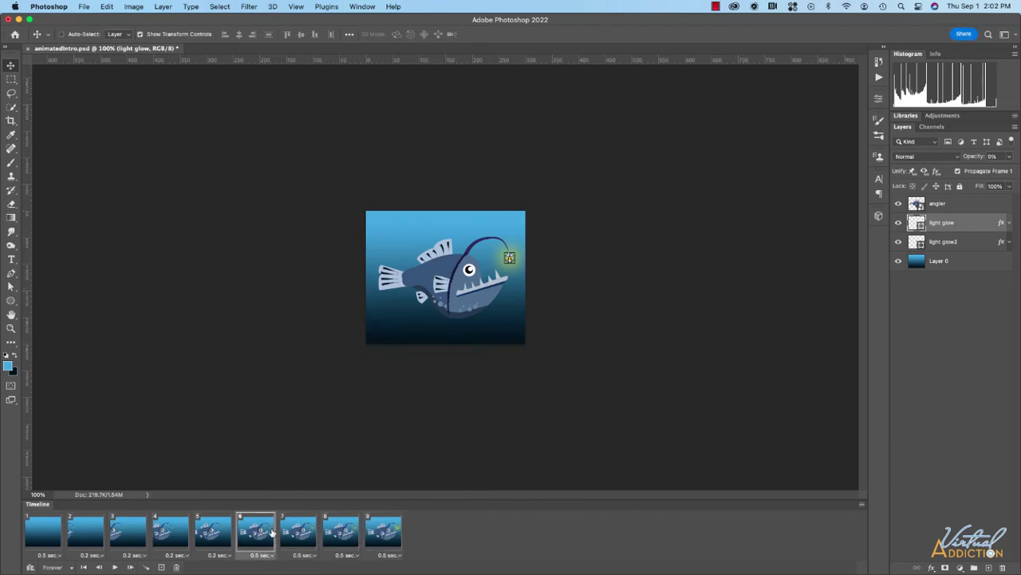
pyautogui.click(300, 533)
pyautogui.click(341, 531)
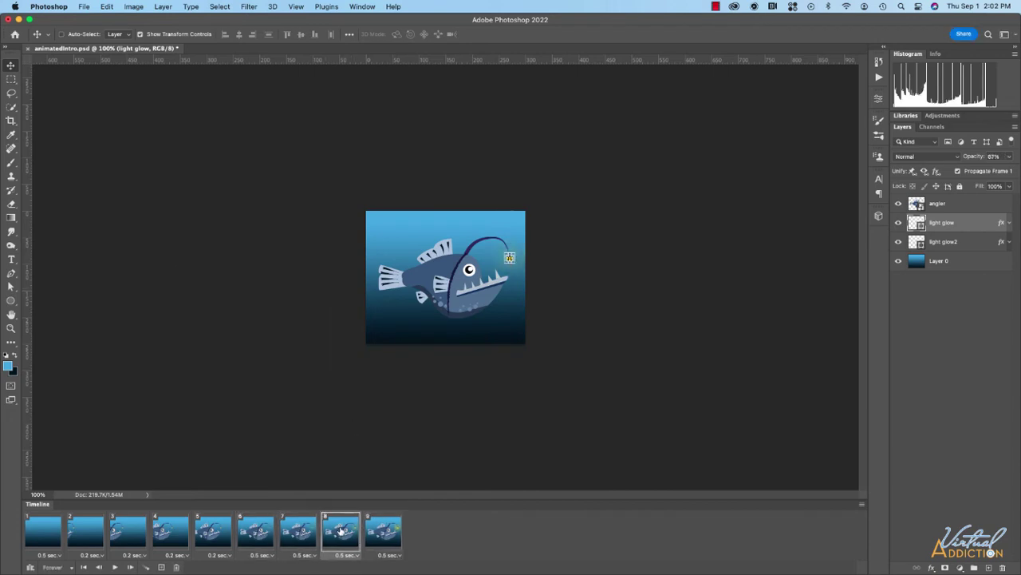
# Step: Duplicate frame 9 as frame 10 and raise the light glow2 layer's opacity to 100% in it
pyautogui.click(381, 531)
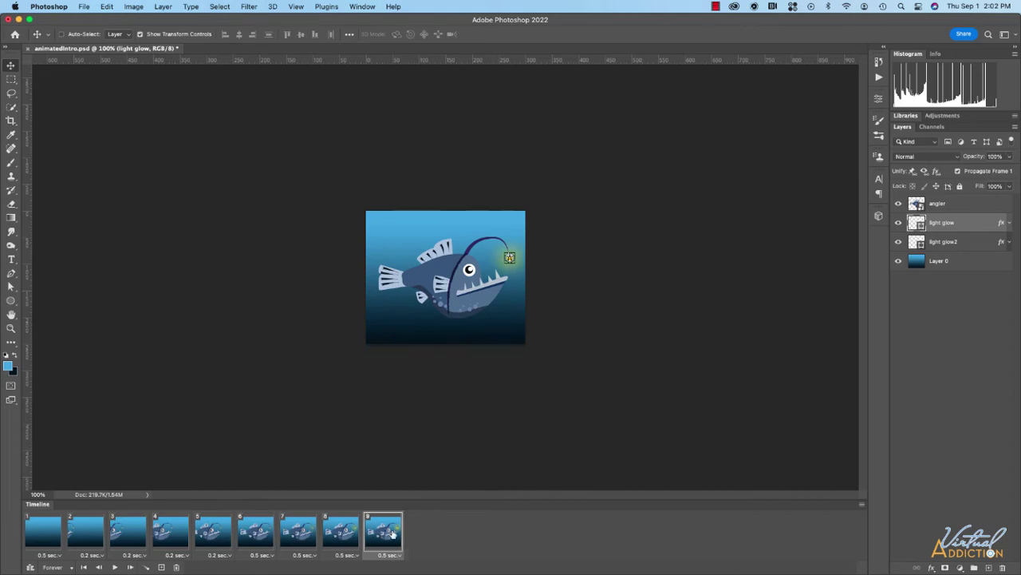
pyautogui.click(161, 567)
pyautogui.click(944, 241)
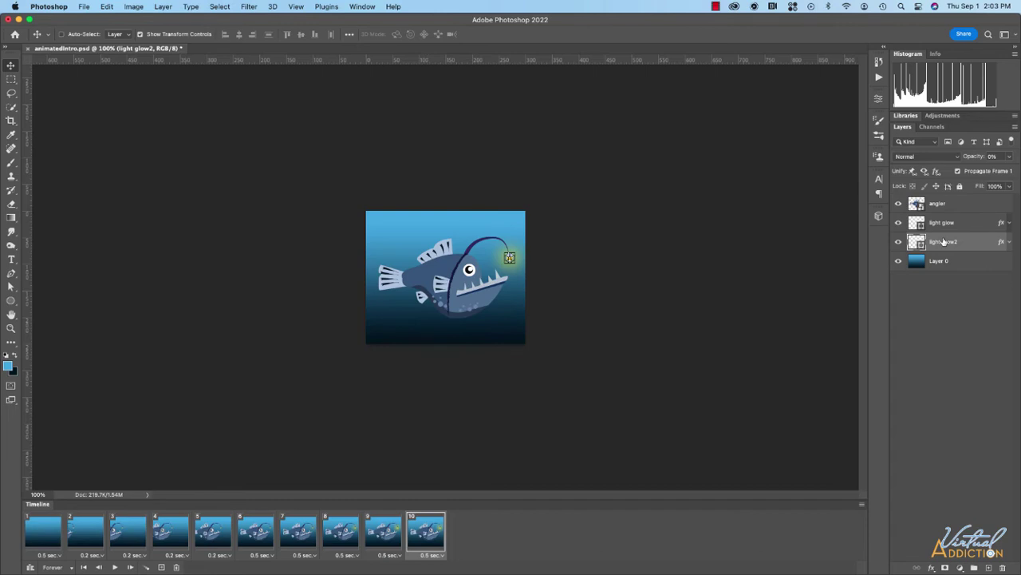
pyautogui.click(1008, 157)
pyautogui.moveTo(965, 171); pyautogui.dragTo(1018, 170)
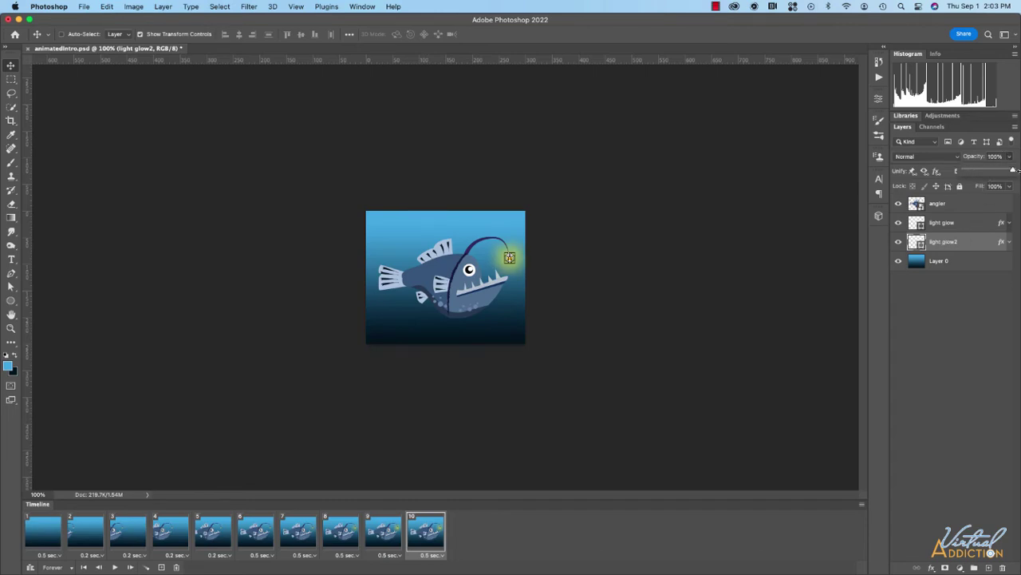
# Step: Tween frames 9 and 10 with one added frame, varying only opacity
pyautogui.keyDown('shift'); pyautogui.click(393, 542); pyautogui.keyUp('shift')
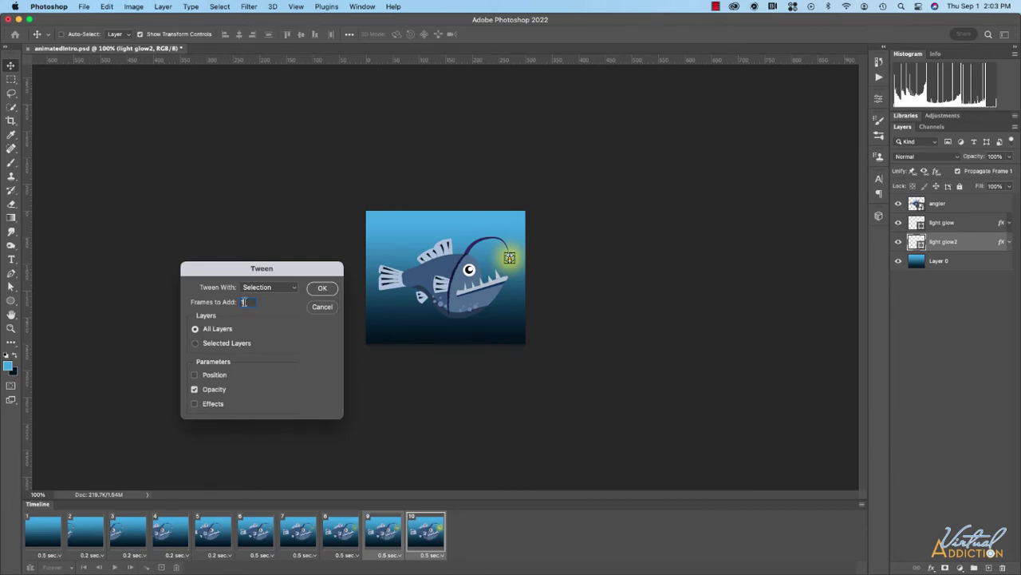
pyautogui.write('1')
pyautogui.click(322, 288)
# Step: Play the animation to check how the lure's glow builds up, and stop the playback
pyautogui.press('space')
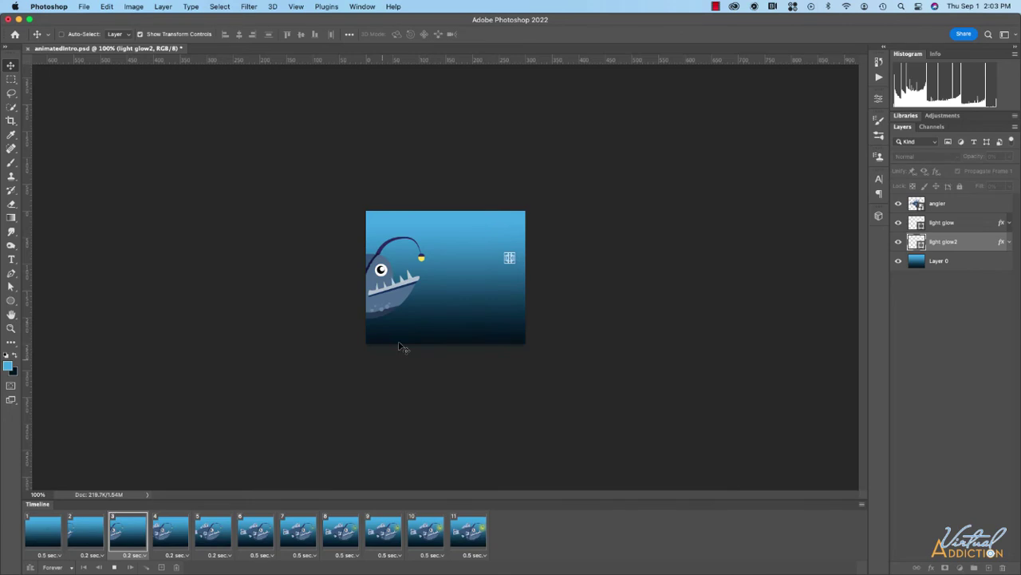
pyautogui.click(114, 567)
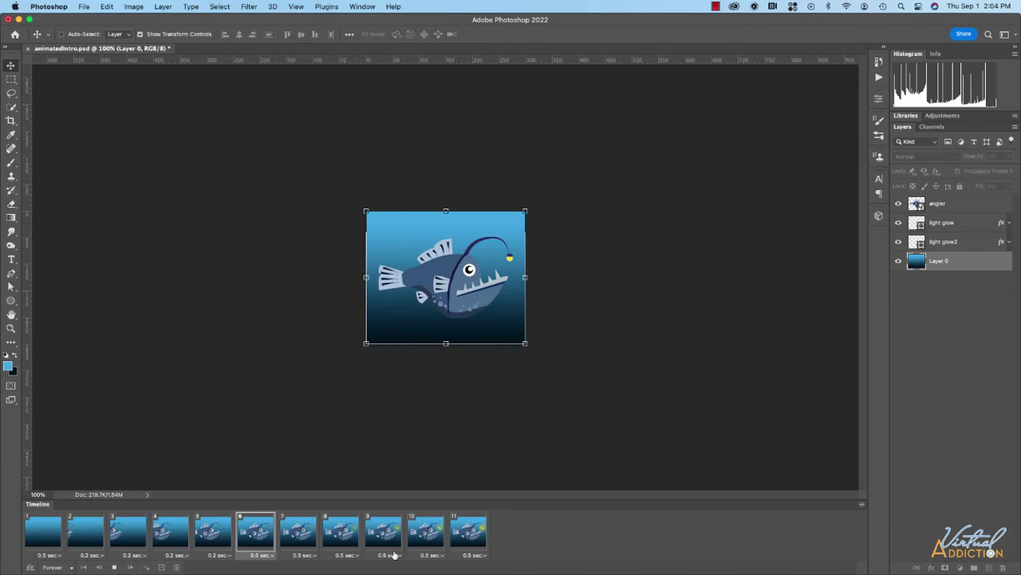
pyautogui.click(114, 566)
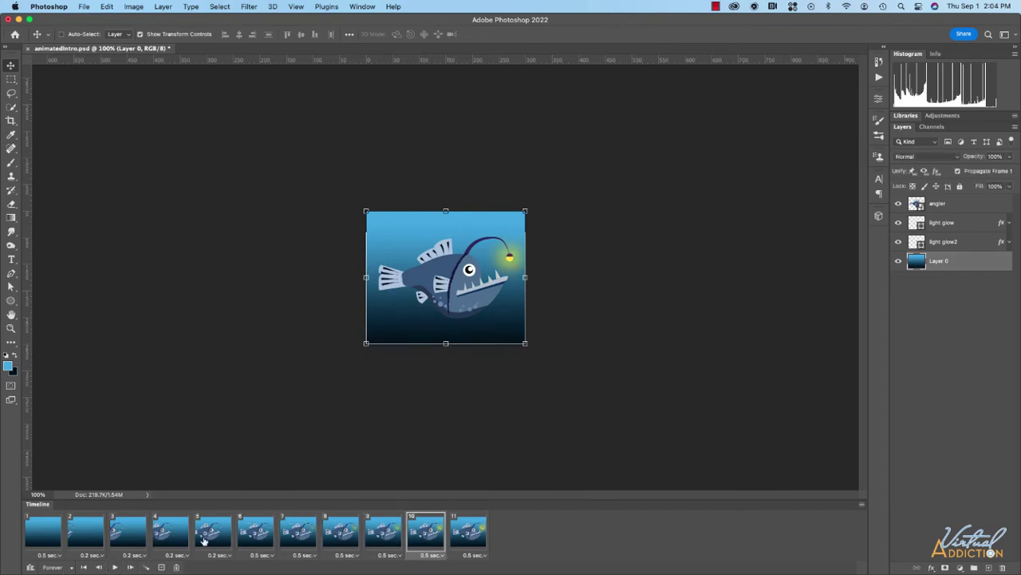
# Step: Set the delay of frames 7 through 10 to 0.1 seconds
pyautogui.click(262, 540)
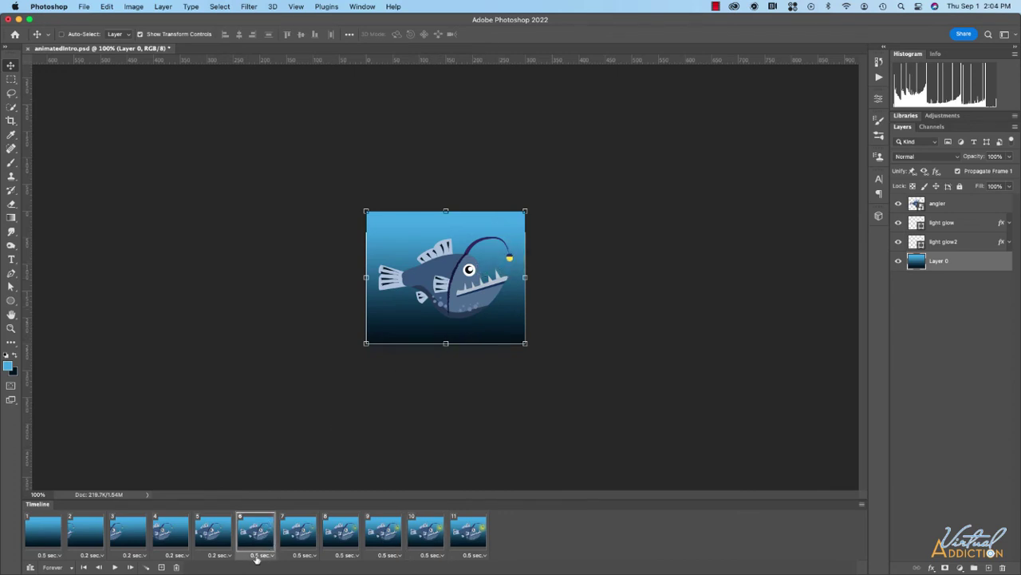
pyautogui.click(308, 534)
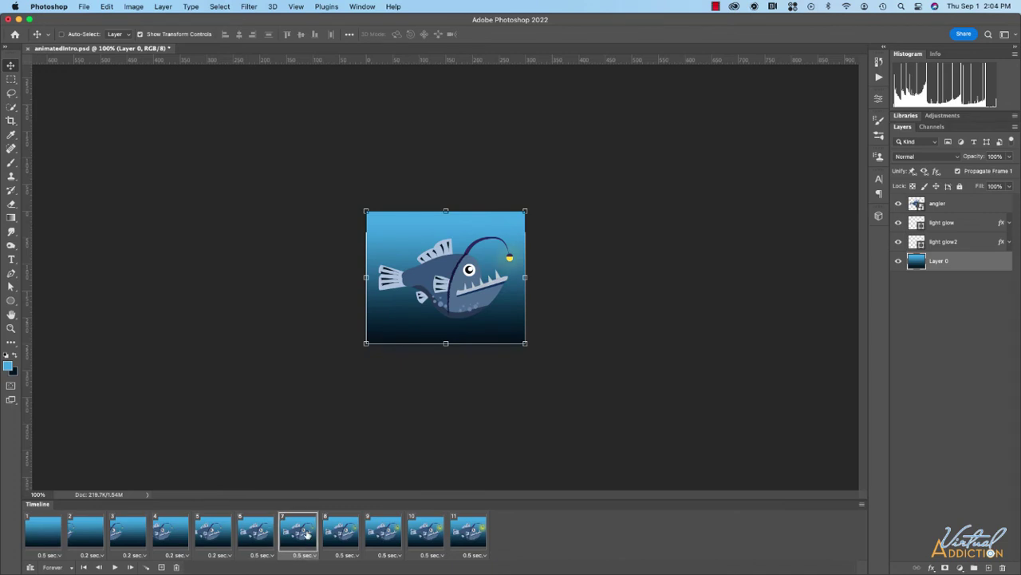
pyautogui.keyDown('shift'); pyautogui.click(431, 536); pyautogui.keyUp('shift')
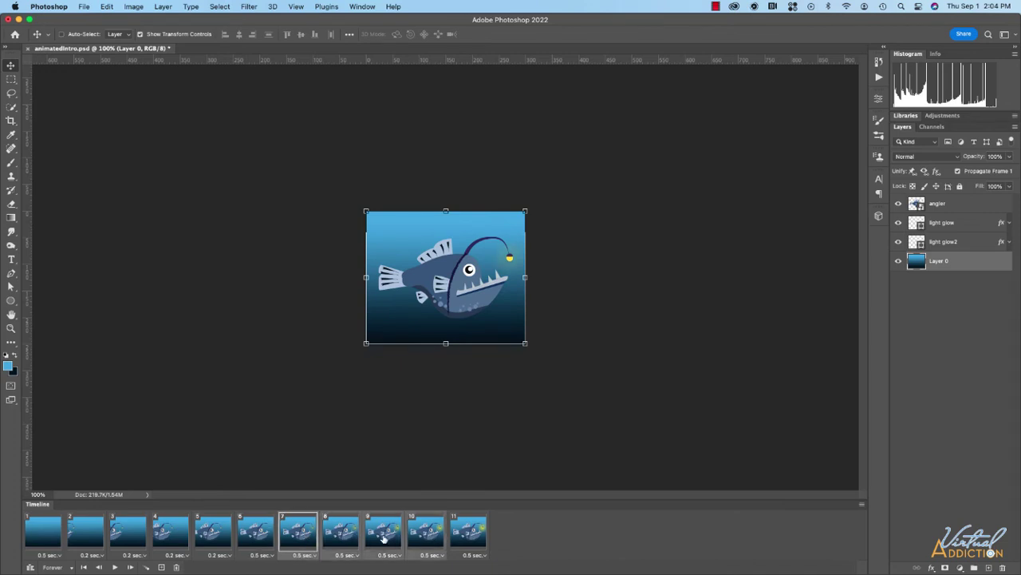
pyautogui.click(313, 555)
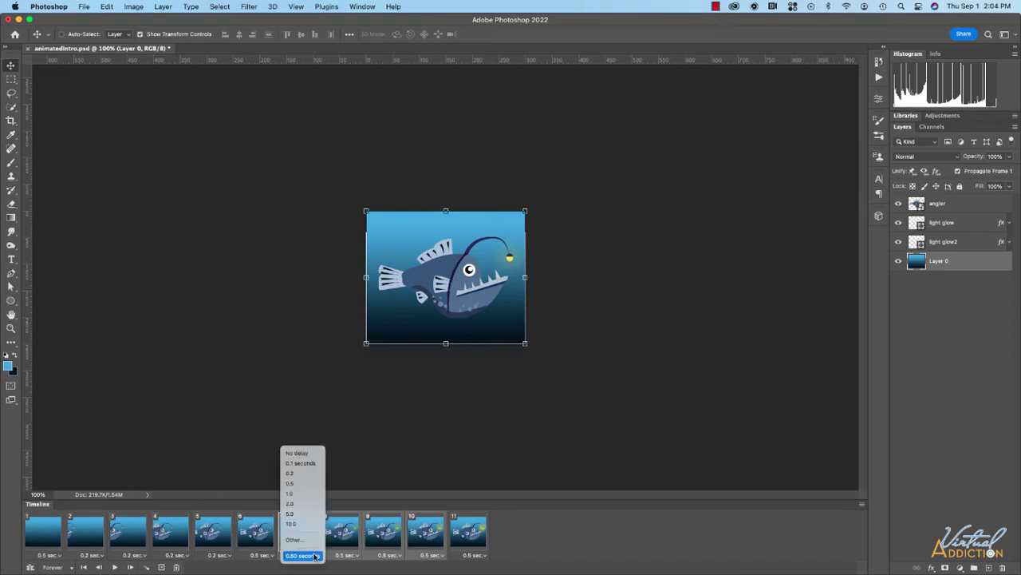
pyautogui.click(300, 463)
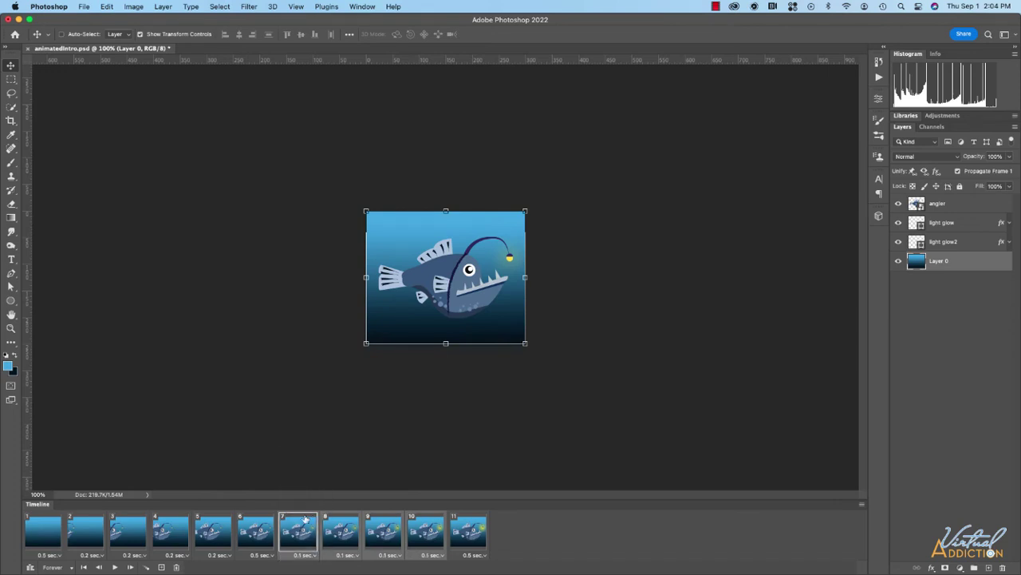
# Step: Check the last frame and preview the animation with the faster glow timing
pyautogui.click(469, 536)
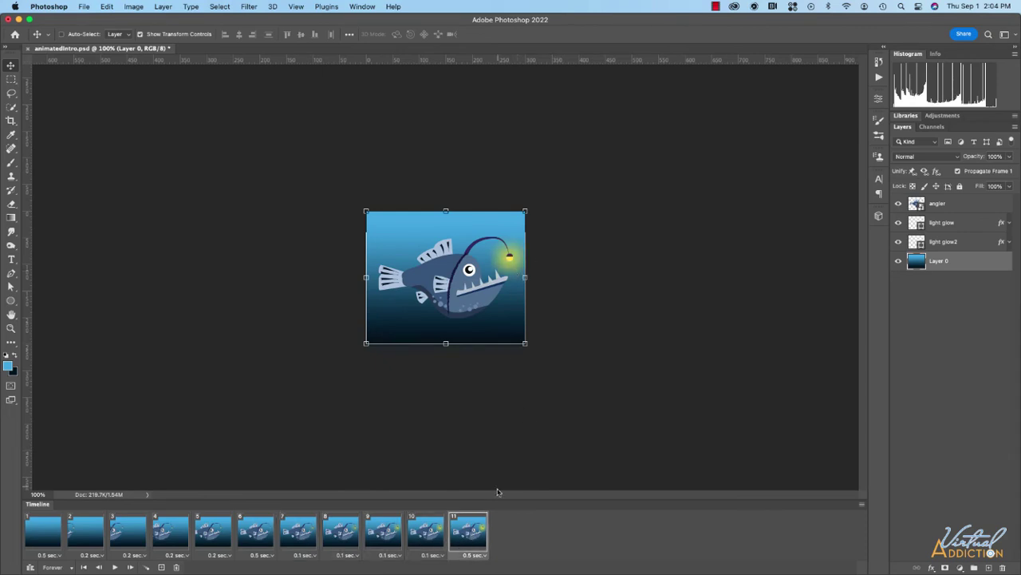
pyautogui.click(114, 566)
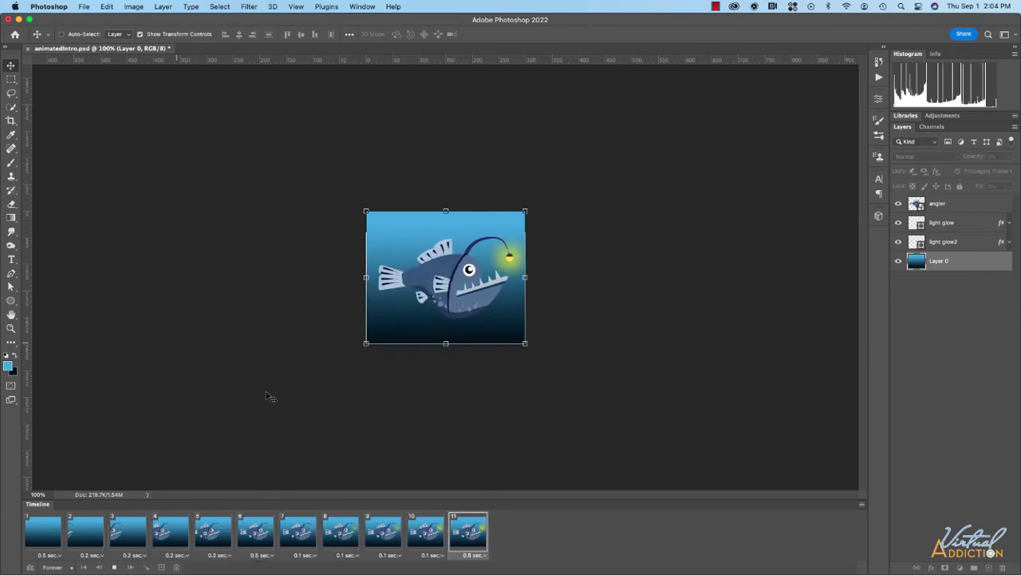
pyautogui.press('space')
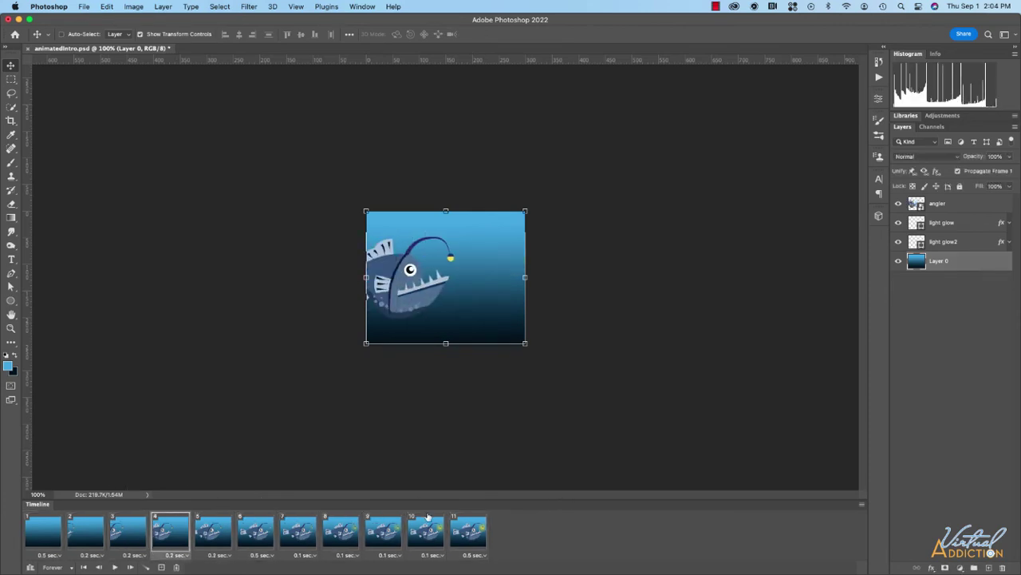
# Step: Duplicate frame 11 as frame 12 and lower both the light glow and light glow2 layers to 0% opacity in it
pyautogui.click(467, 533)
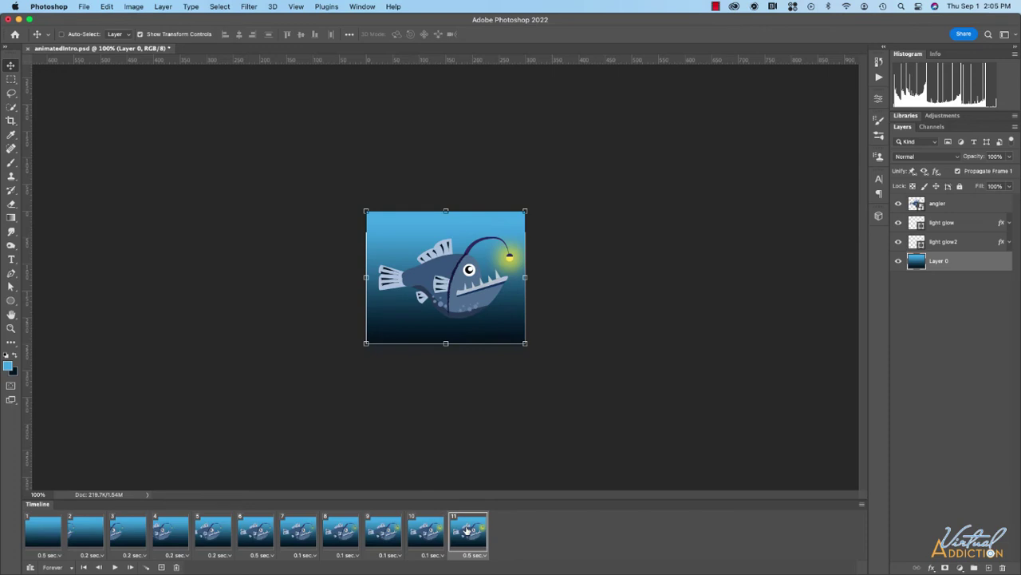
pyautogui.click(161, 566)
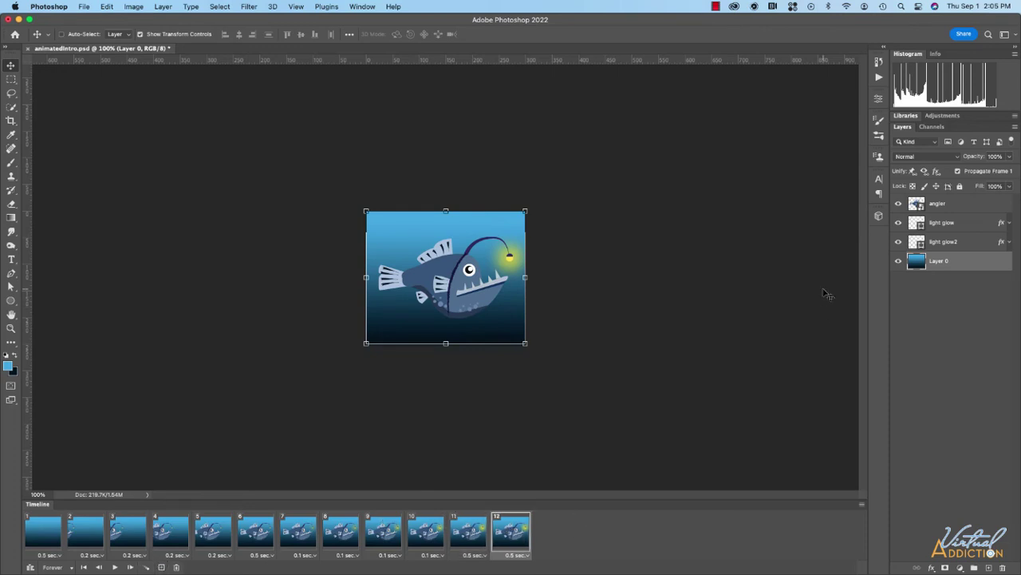
pyautogui.click(949, 227)
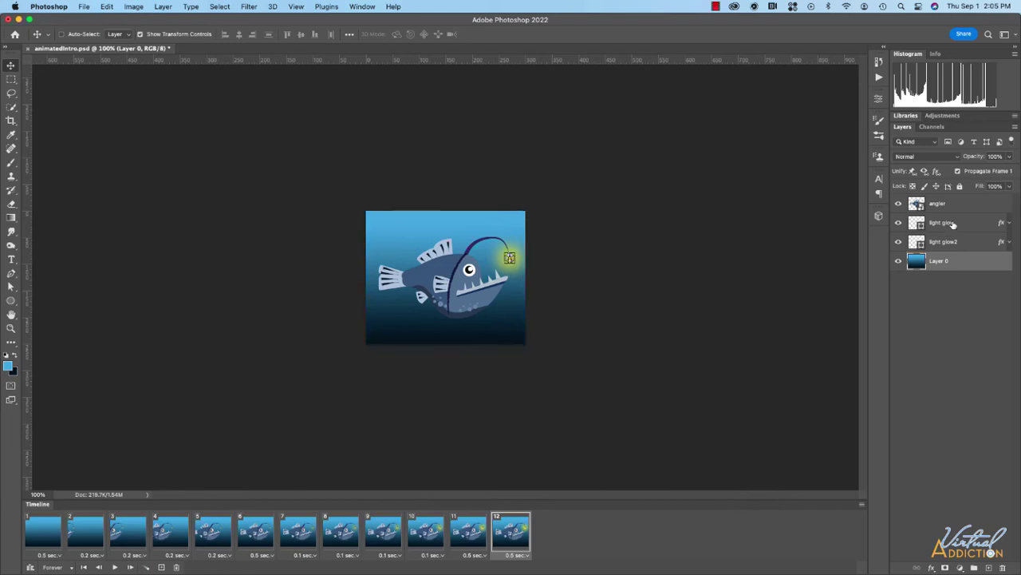
pyautogui.moveTo(982, 160); pyautogui.dragTo(892, 160)
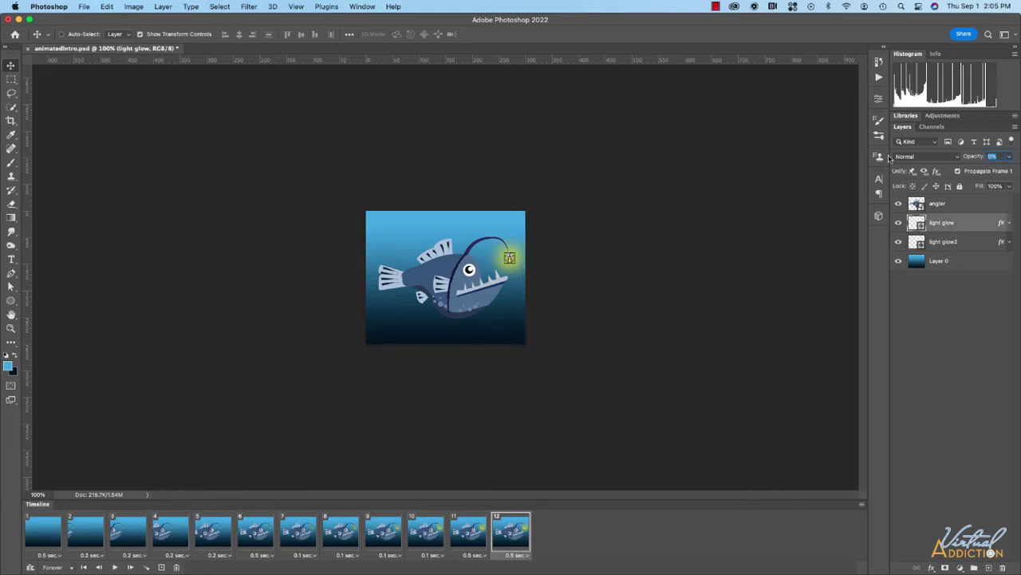
pyautogui.click(954, 244)
pyautogui.moveTo(975, 156); pyautogui.dragTo(841, 158)
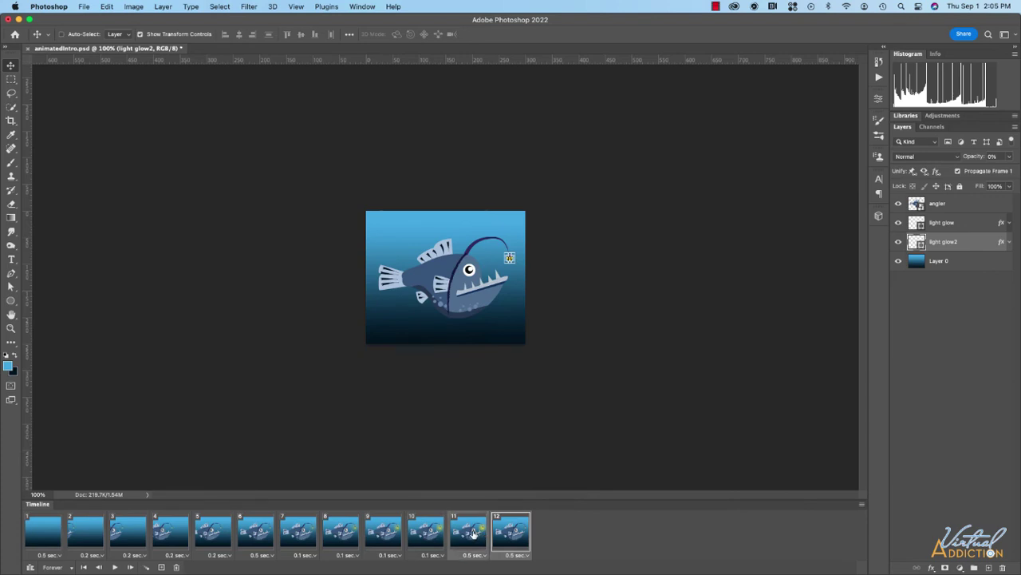
# Step: Tween frames 11 and 12 with two added opacity frames, and set the delay of frames 12 through 14 to 0.1 seconds
pyautogui.click(150, 566)
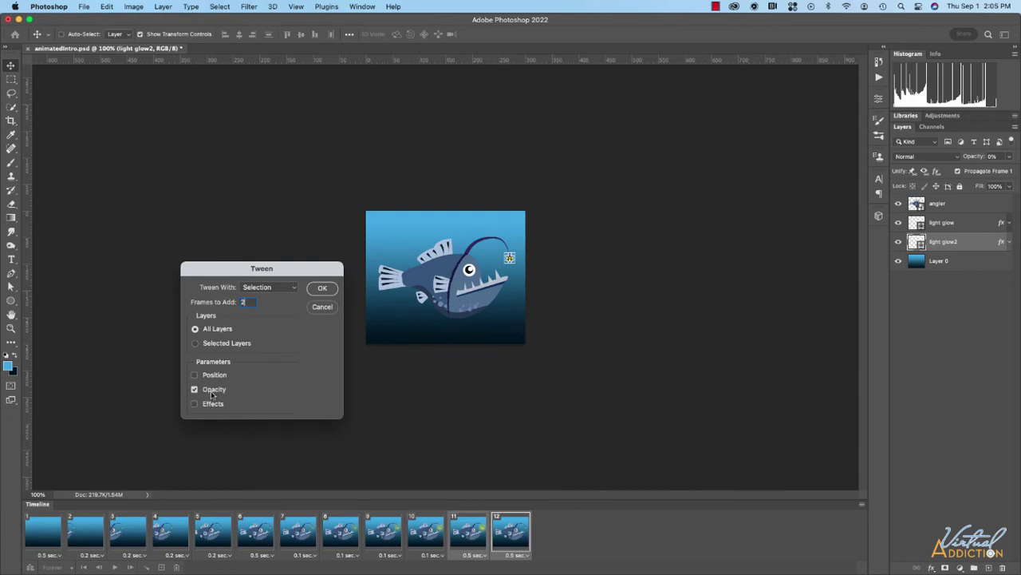
pyautogui.click(329, 290)
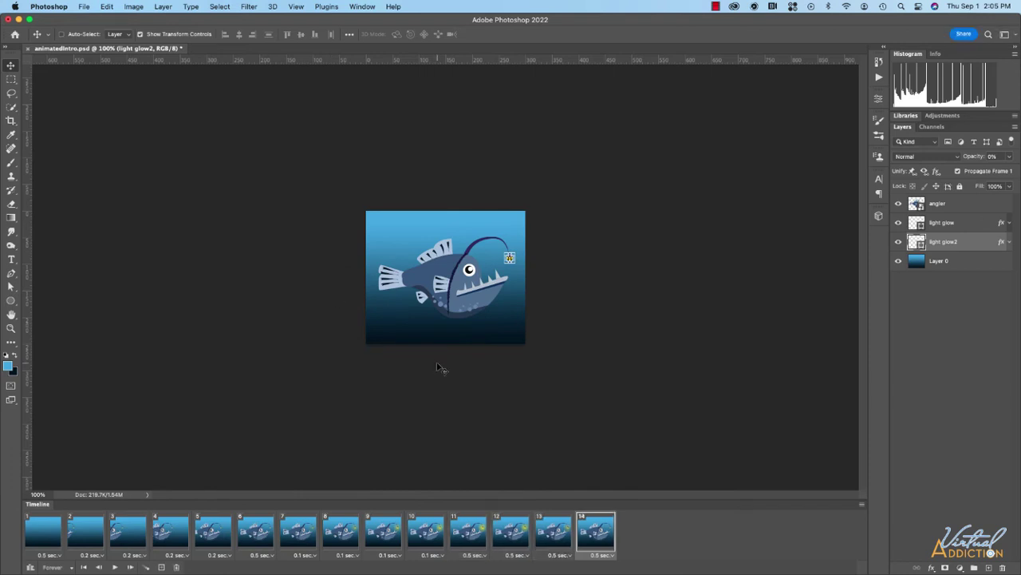
pyautogui.click(515, 556)
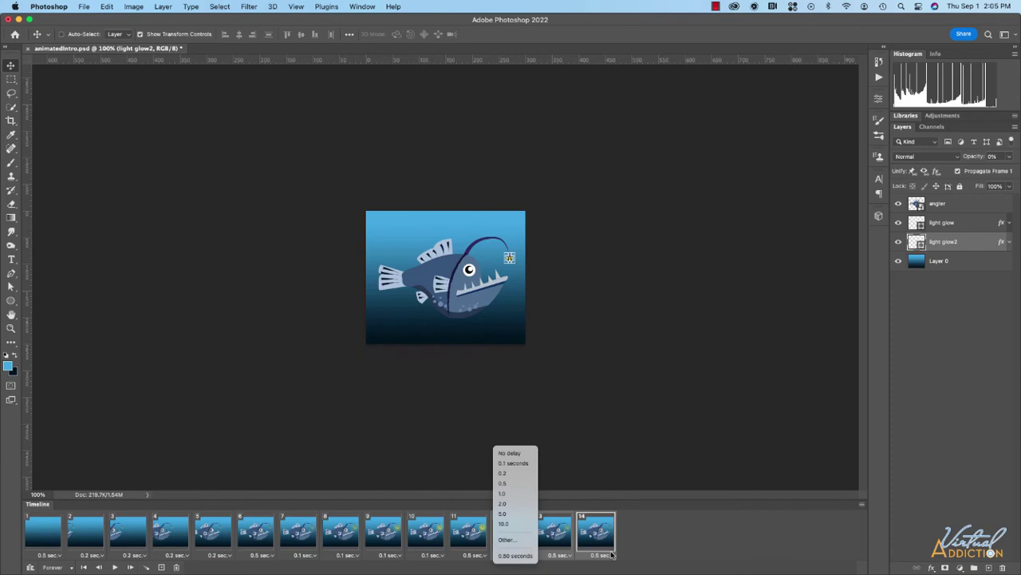
pyautogui.click(514, 463)
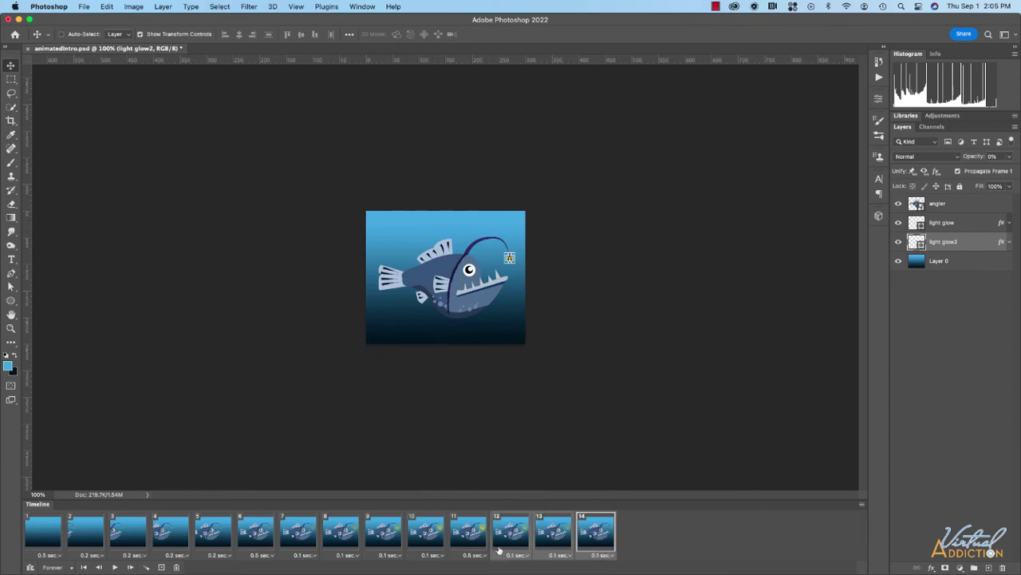
# Step: Duplicate frame 14 as frame 15 and move the angler and both glow layers together off the canvas's right edge
pyautogui.click(606, 537)
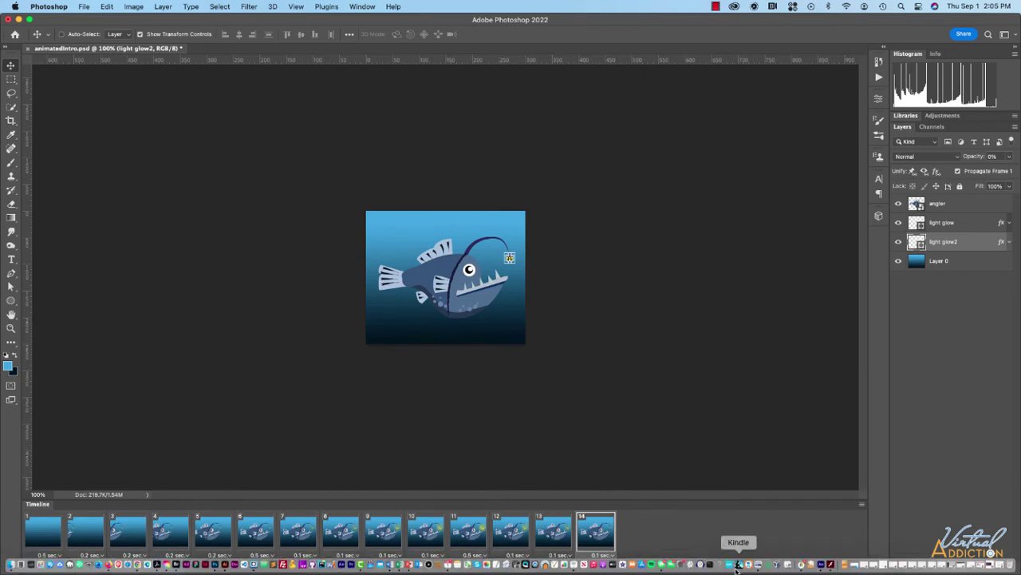
pyautogui.click(161, 567)
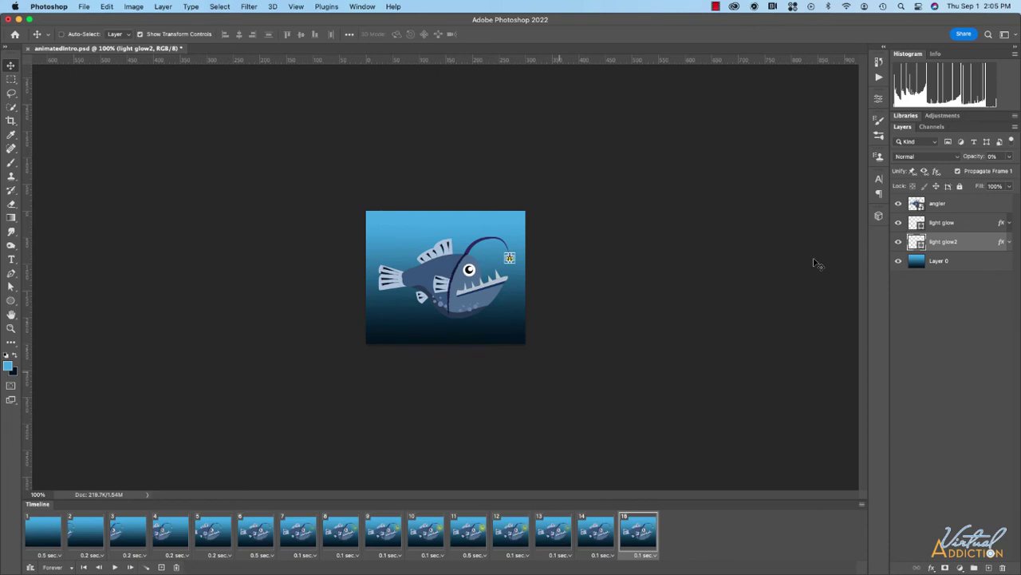
pyautogui.keyDown('shift'); pyautogui.click(947, 206); pyautogui.keyUp('shift')
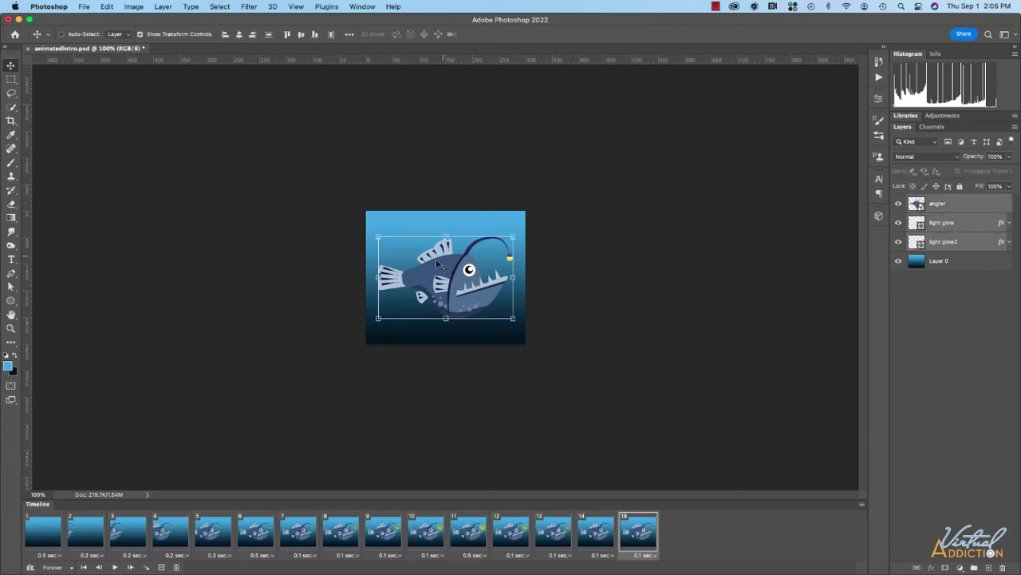
pyautogui.click(389, 282)
pyautogui.moveTo(475, 286); pyautogui.dragTo(547, 285)
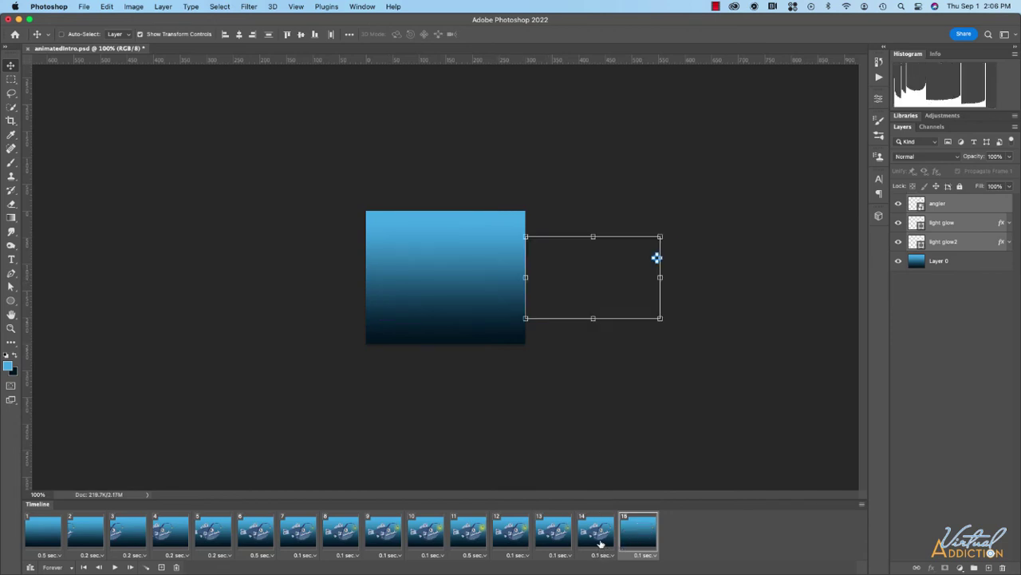
# Step: Tween frames 14 and 15 with two added frames for position and opacity, and set the final frame's delay to 0.2 seconds
pyautogui.keyDown('shift'); pyautogui.click(601, 542); pyautogui.keyUp('shift')
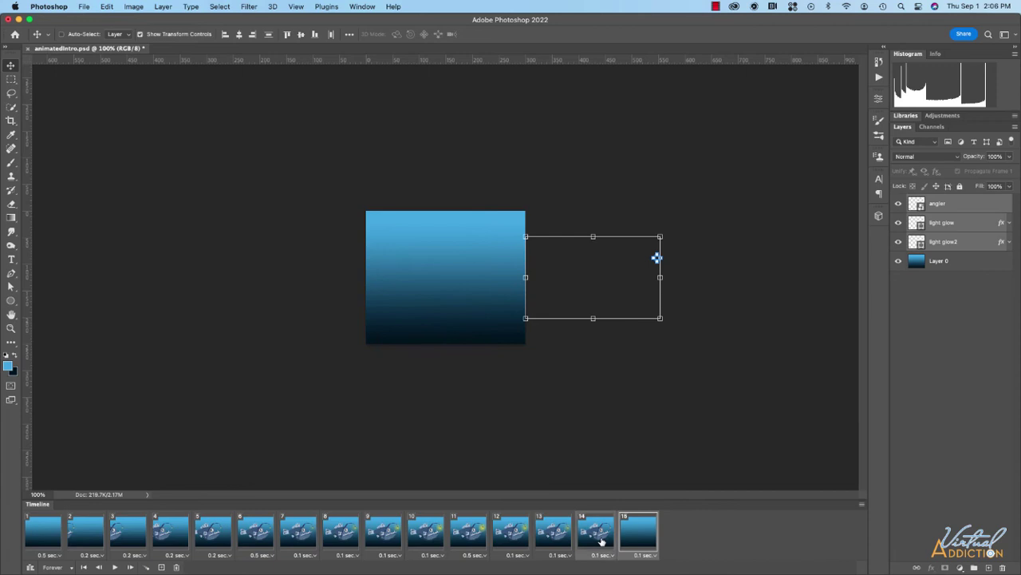
pyautogui.click(148, 566)
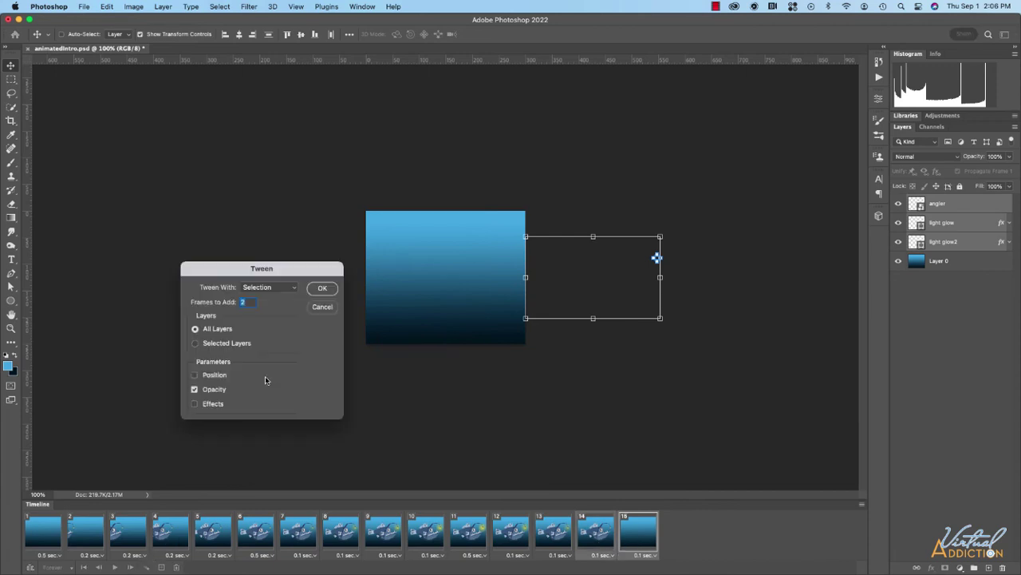
pyautogui.write('2')
pyautogui.click(195, 375)
pyautogui.click(321, 288)
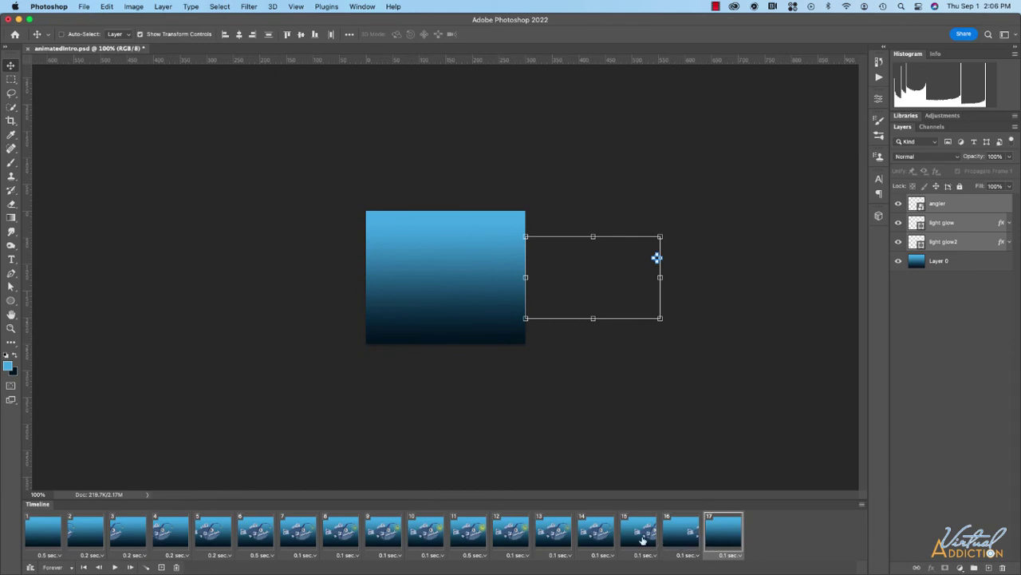
pyautogui.click(731, 556)
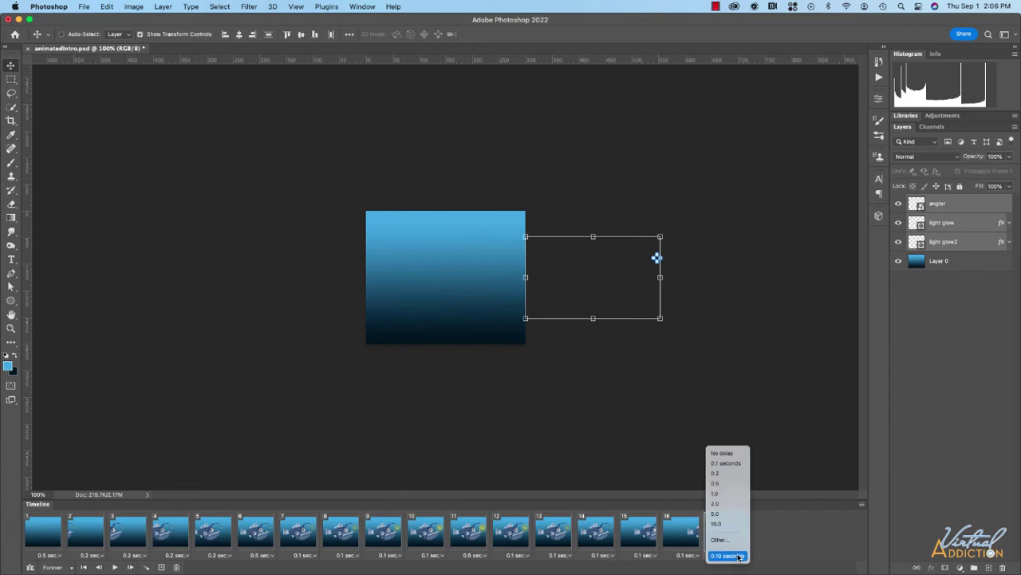
pyautogui.click(731, 473)
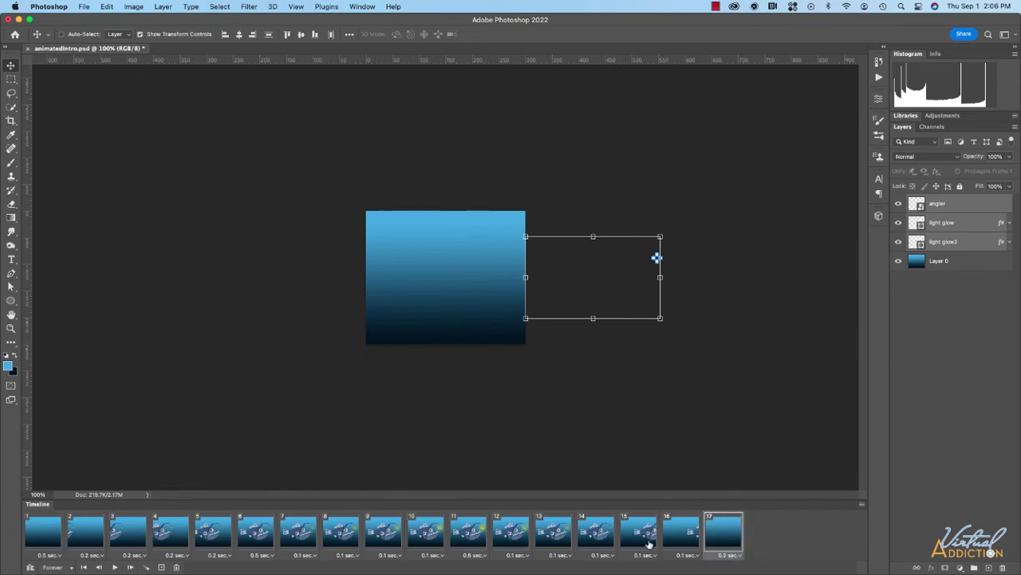
# Step: Preview the full animation with the transform controls hidden, and stop playback
pyautogui.click(114, 567)
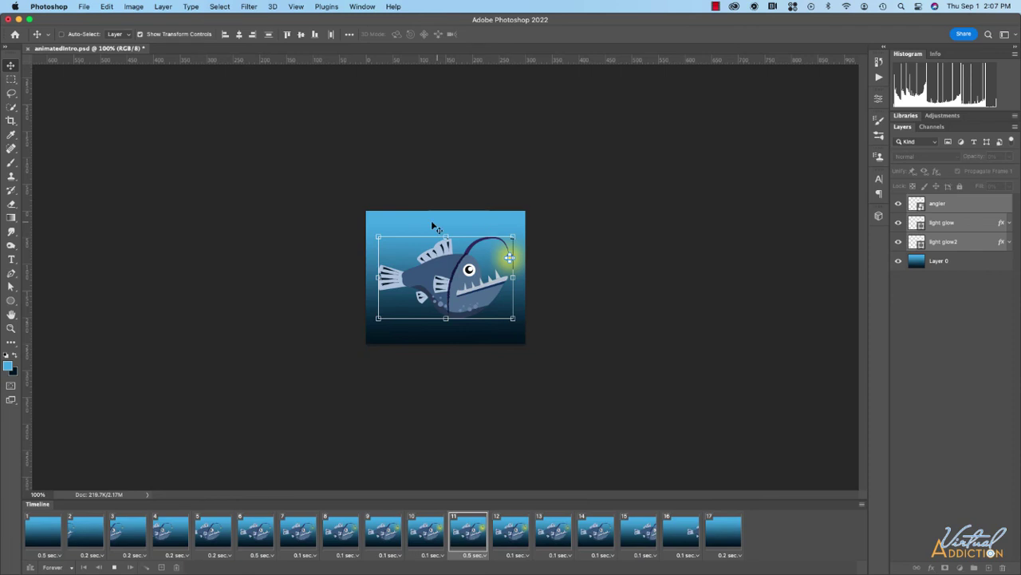
pyautogui.click(139, 35)
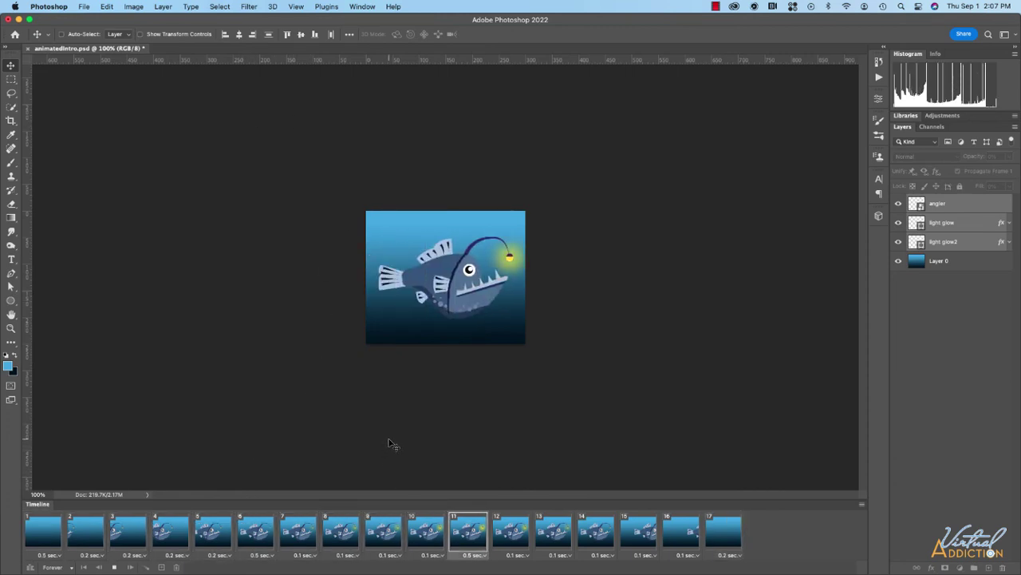
pyautogui.press('space')
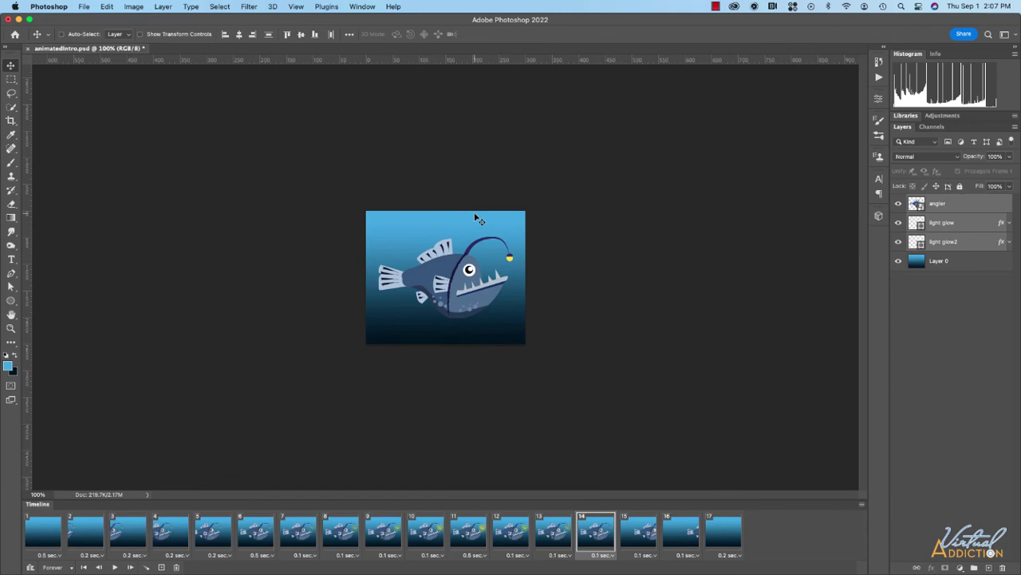
# Step: Start a Save for Web (Legacy) export of the animation
pyautogui.click(84, 6)
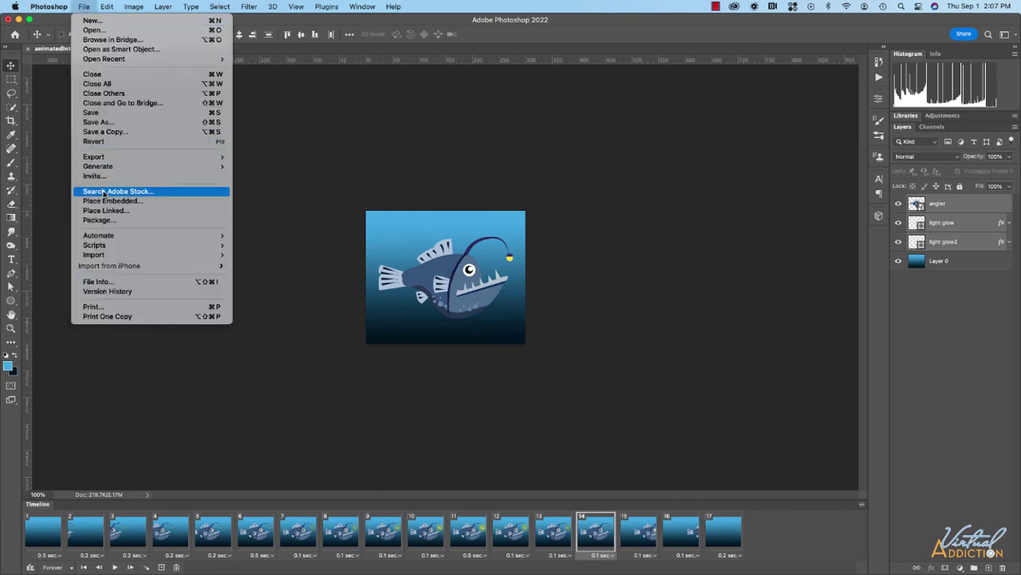
pyautogui.moveTo(115, 156)
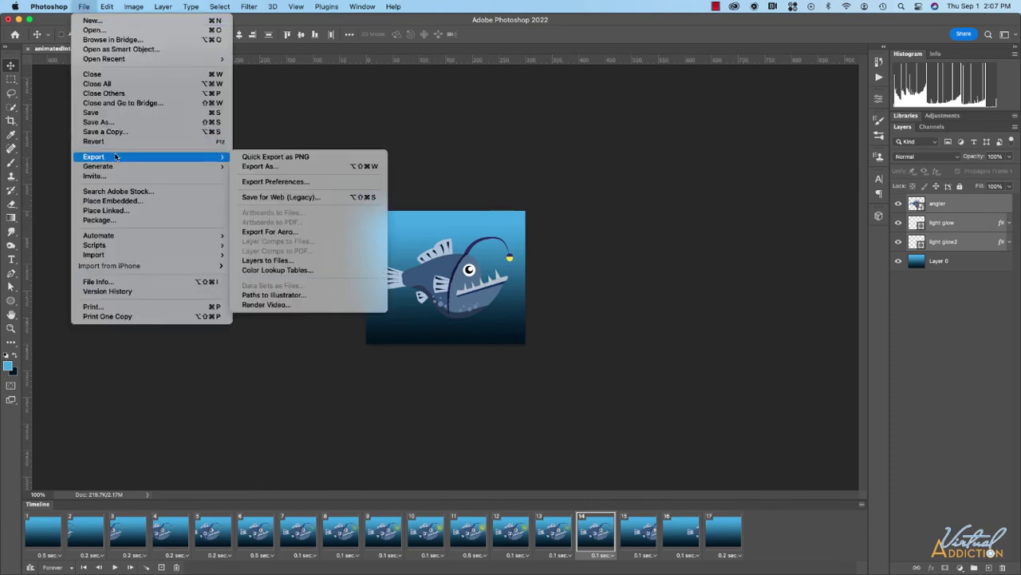
pyautogui.click(291, 199)
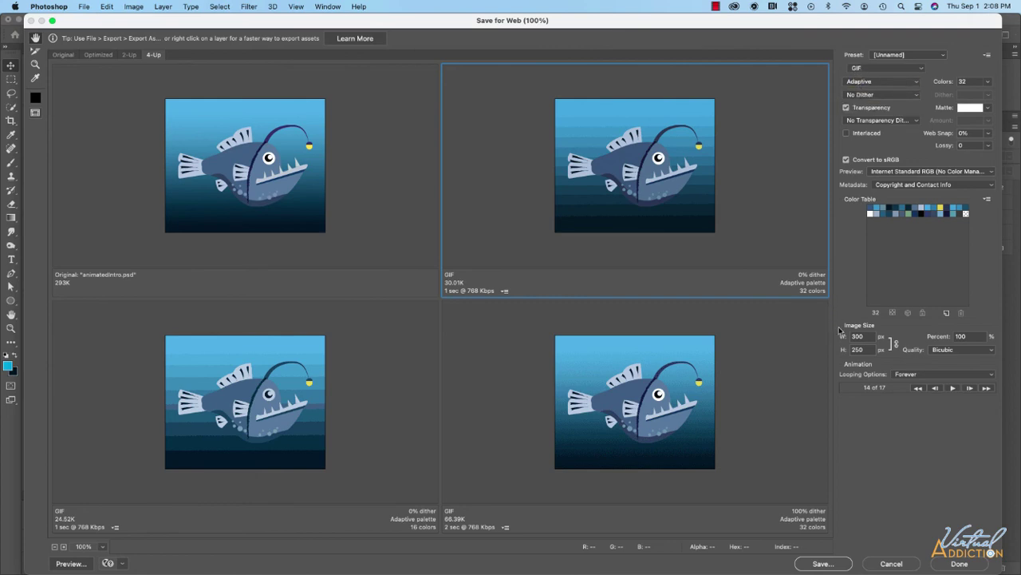
# Step: Try JPEG and PNG-8 on the 32-color, 100% dither version to compare animation support, and return it to GIF
pyautogui.click(762, 358)
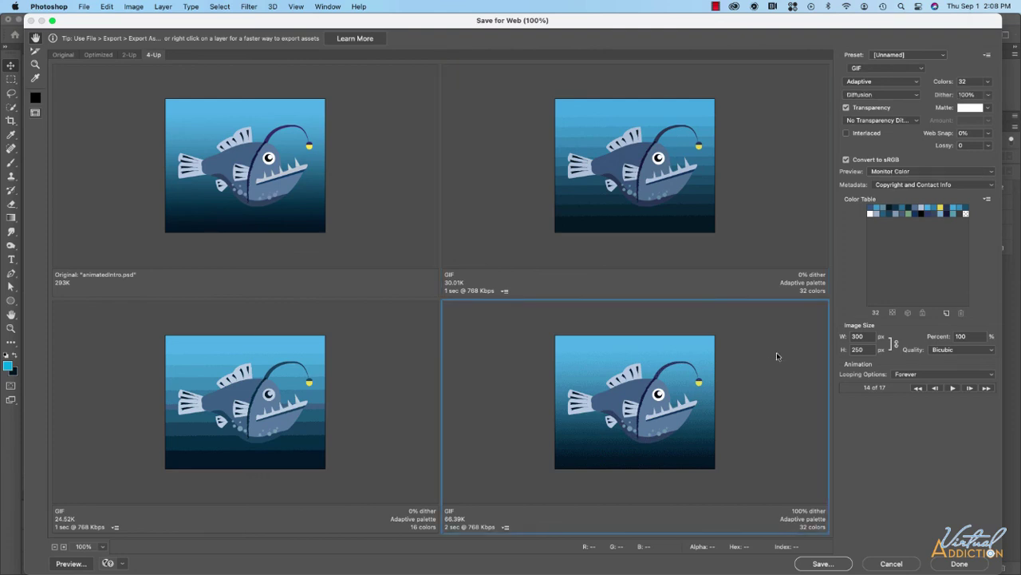
pyautogui.click(871, 68)
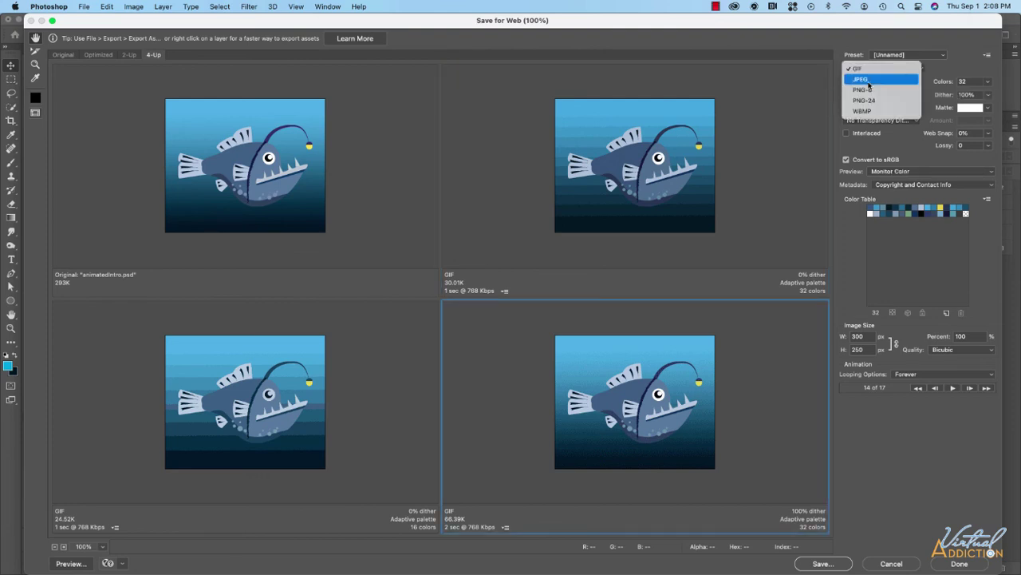
pyautogui.click(874, 81)
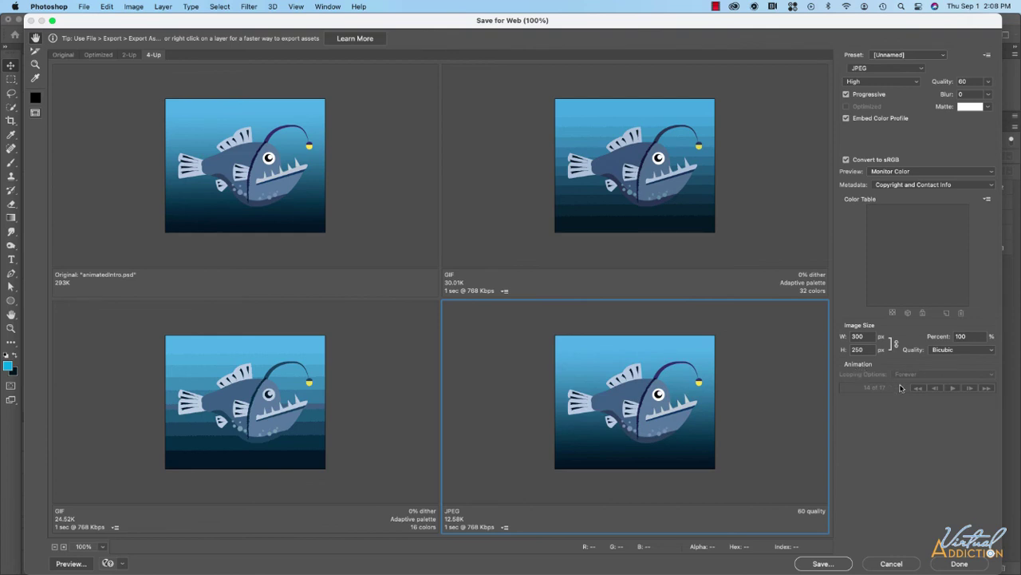
pyautogui.click(866, 68)
pyautogui.click(870, 80)
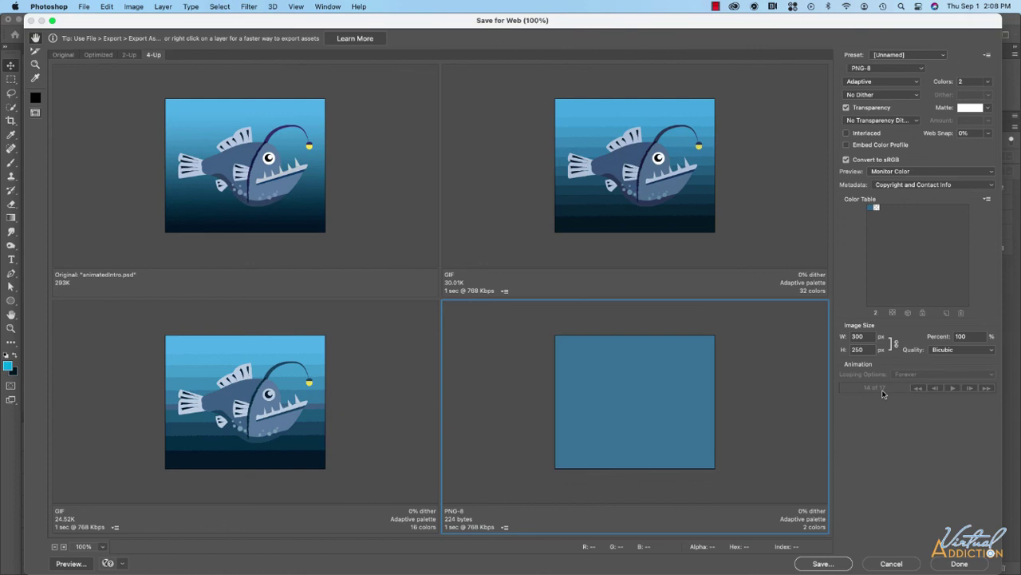
pyautogui.click(858, 69)
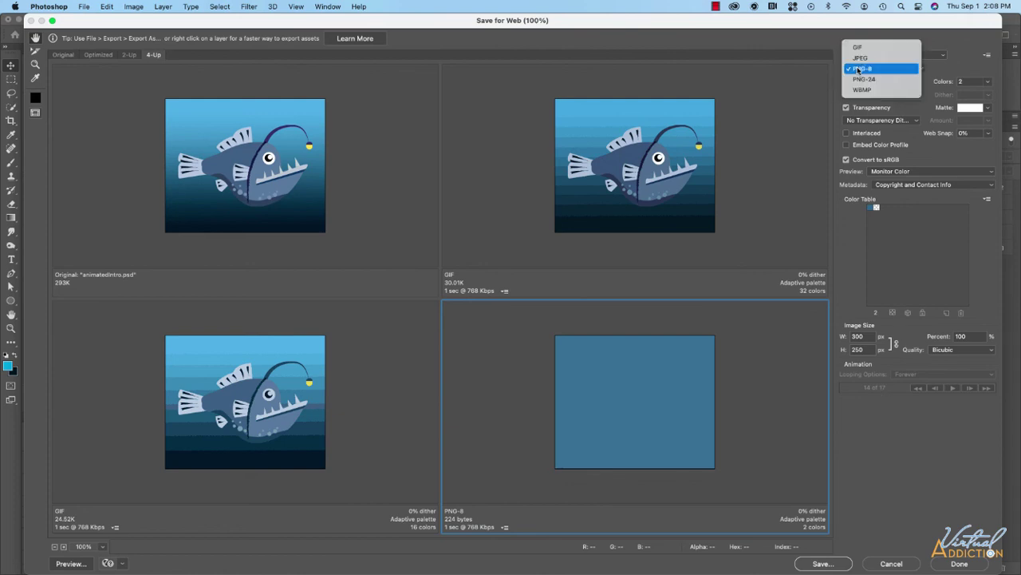
pyautogui.click(862, 162)
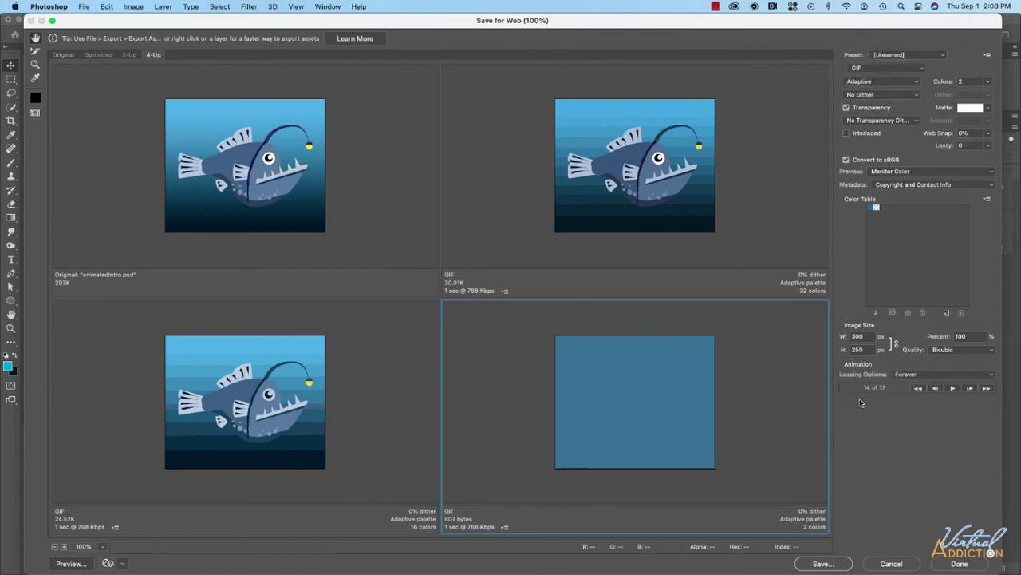
# Step: Check the custom loop count option for the 32-color GIF version without dither, and play the animation preview
pyautogui.click(758, 226)
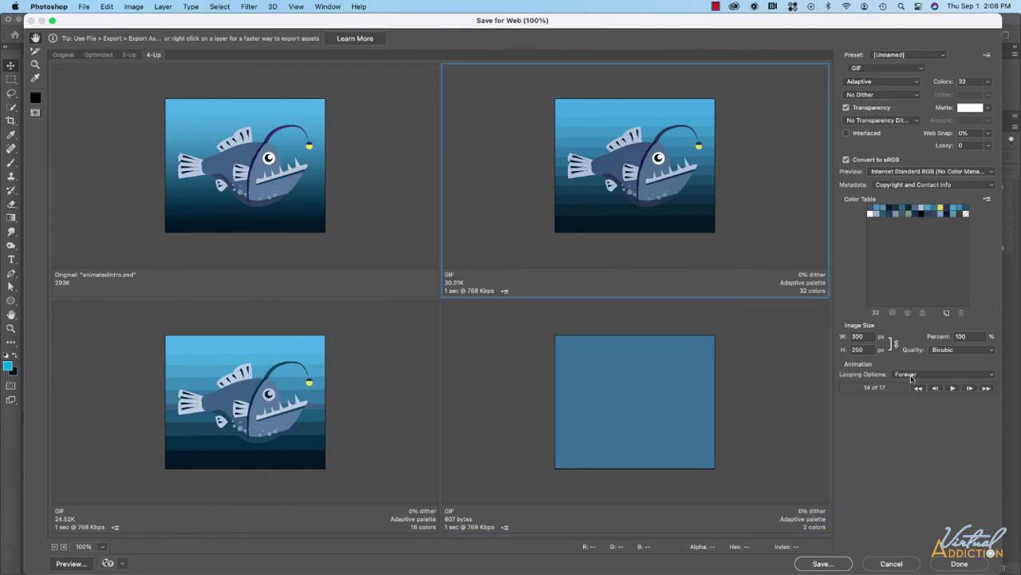
pyautogui.click(909, 375)
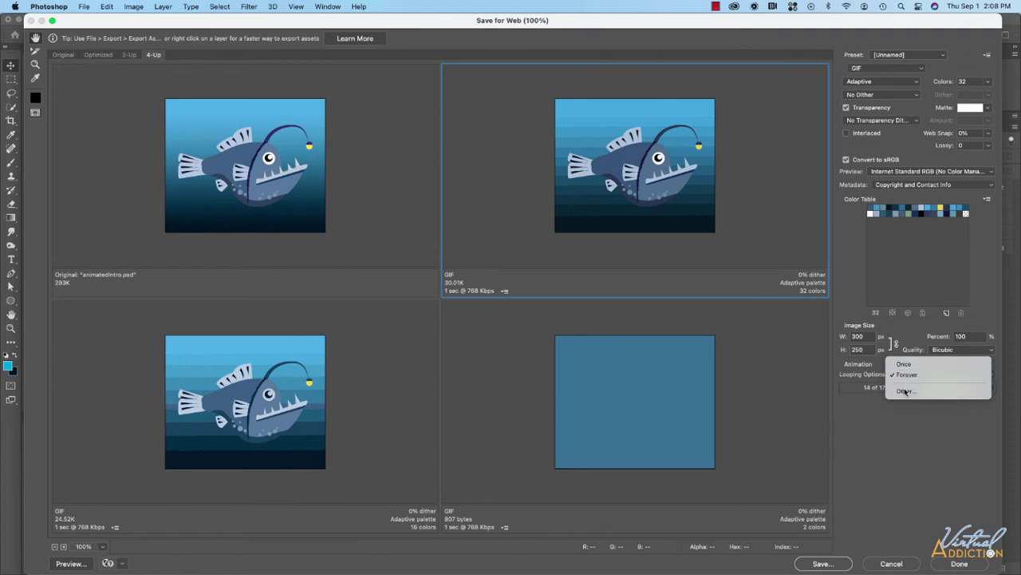
pyautogui.click(905, 392)
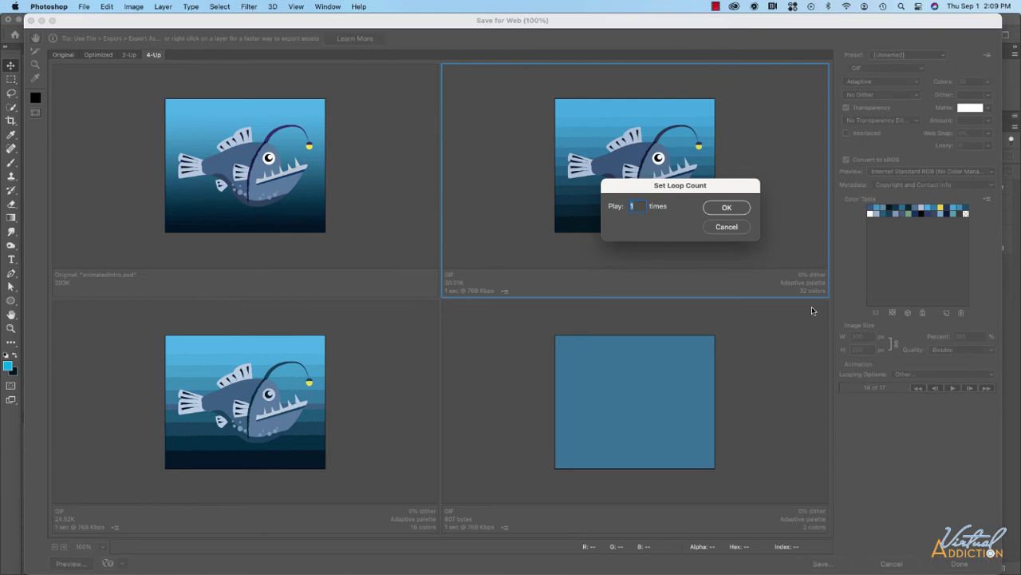
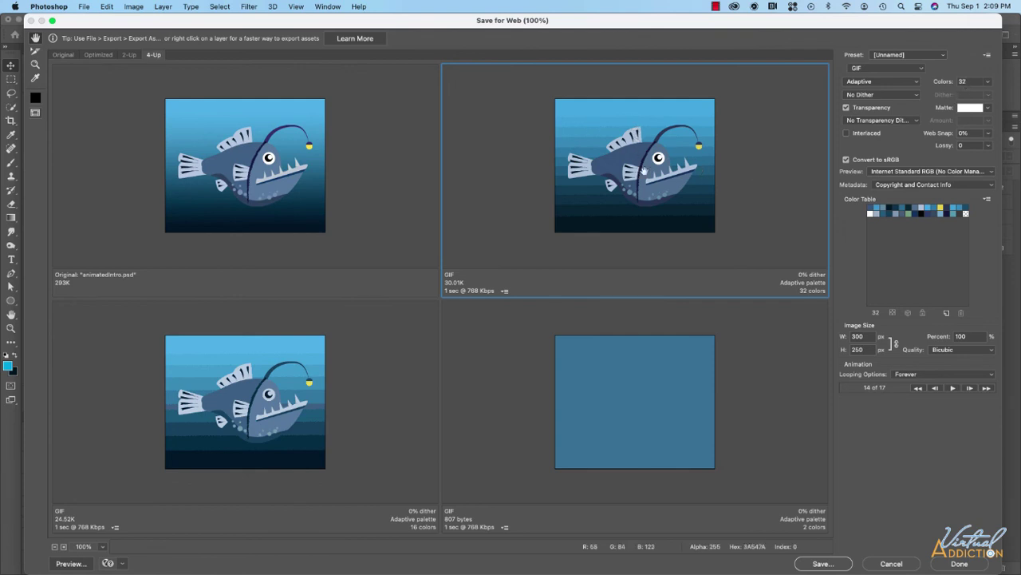
pyautogui.click(953, 389)
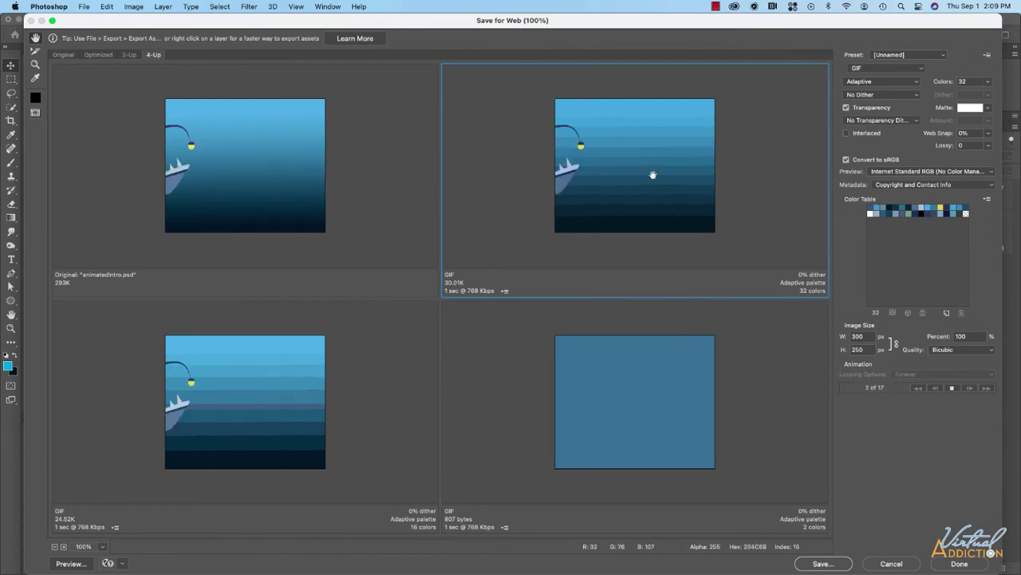
# Step: Set the 32-color GIF version to 128 colors, and the 16-color version first to 32 and finally to 64 colors
pyautogui.click(988, 82)
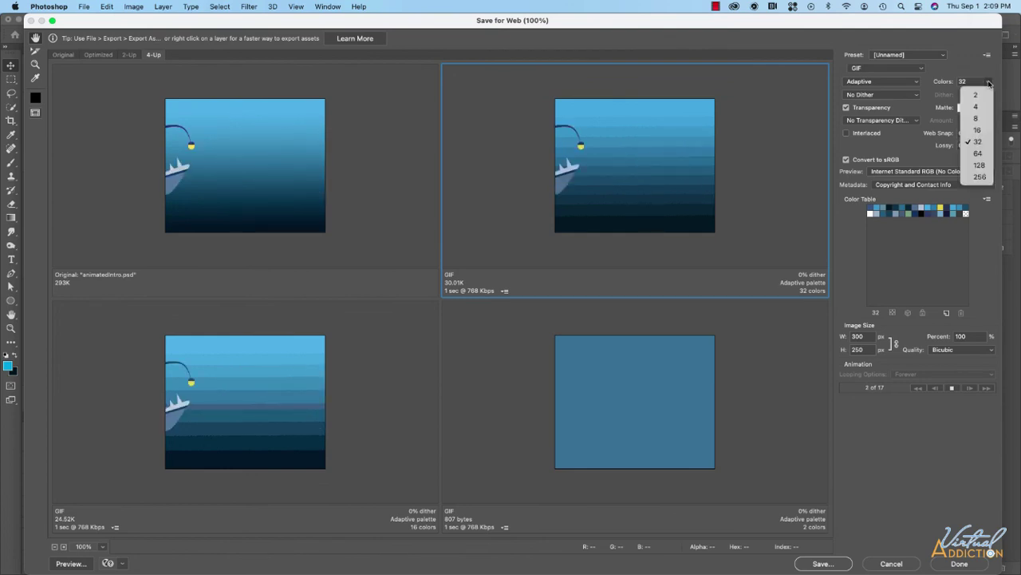
pyautogui.click(978, 164)
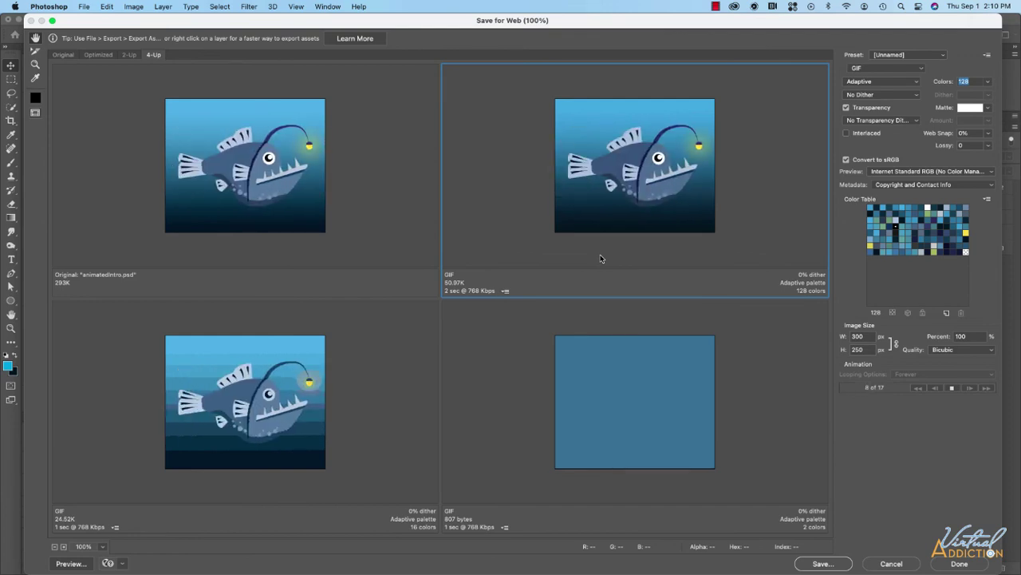
pyautogui.click(399, 350)
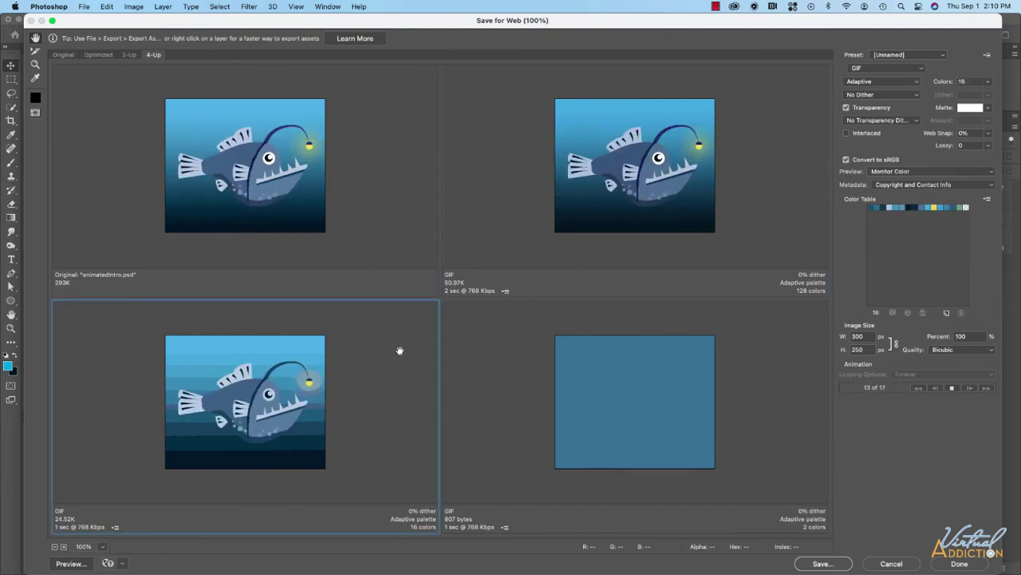
pyautogui.click(988, 82)
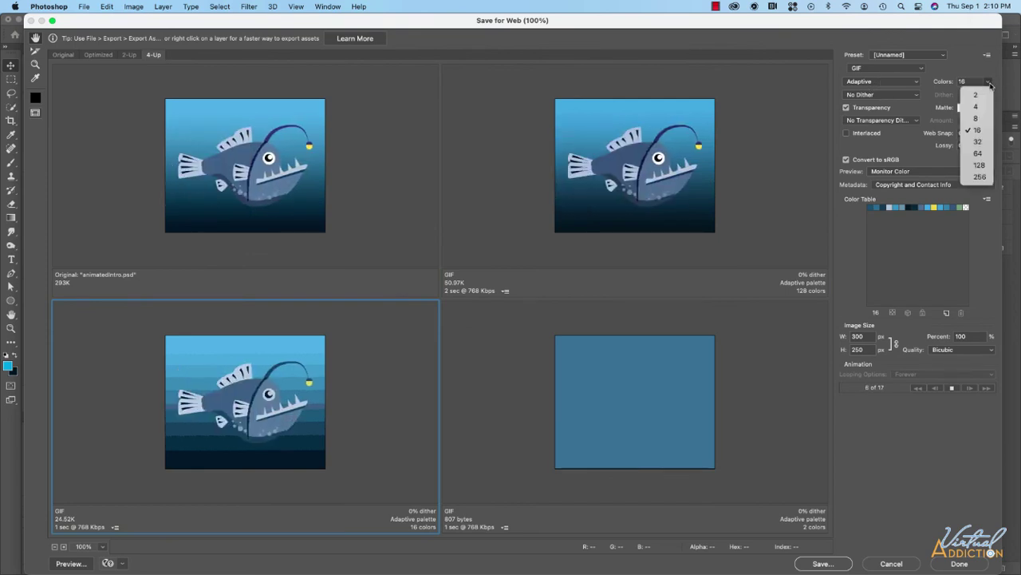
pyautogui.click(976, 141)
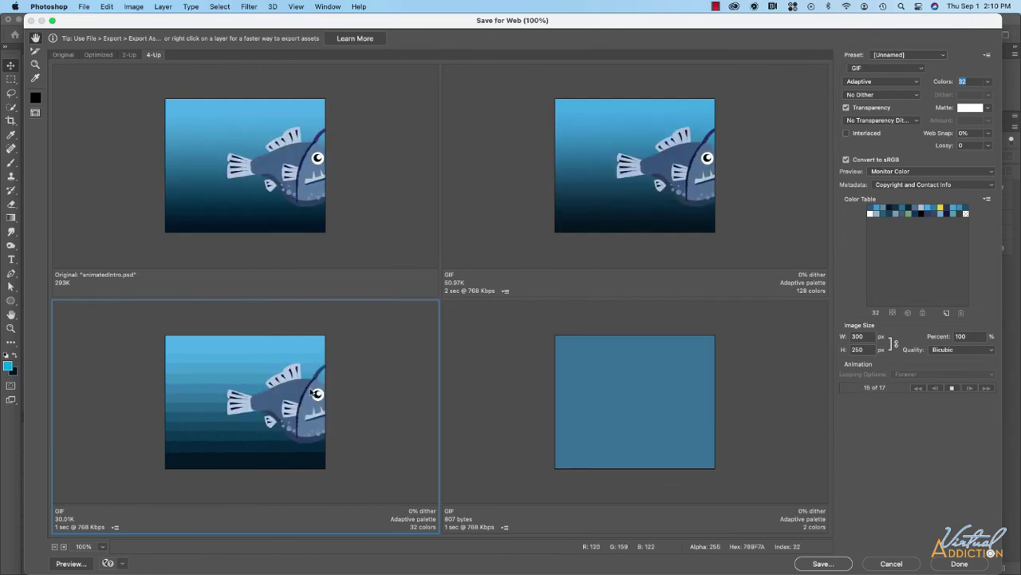
pyautogui.click(989, 82)
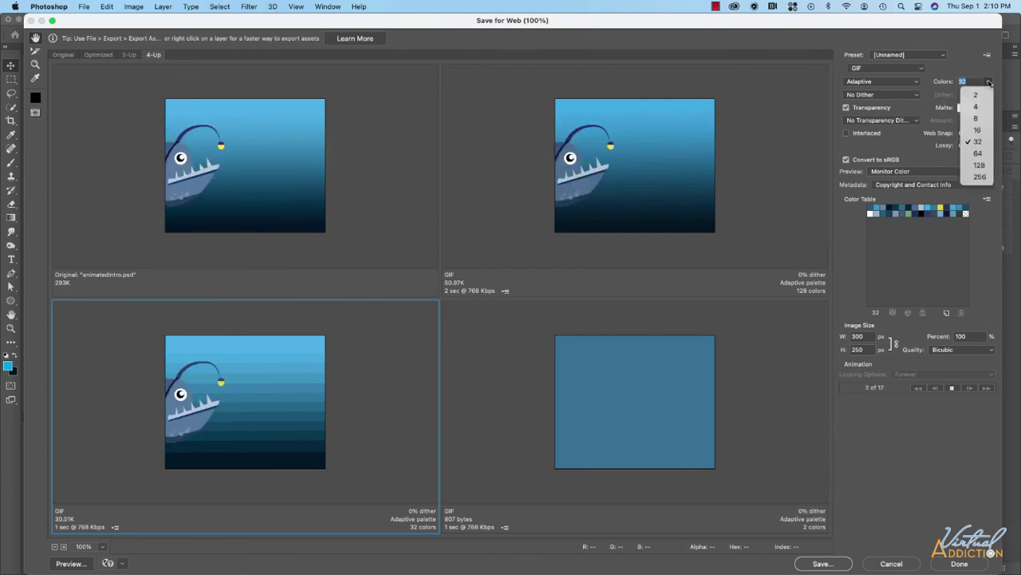
pyautogui.click(978, 141)
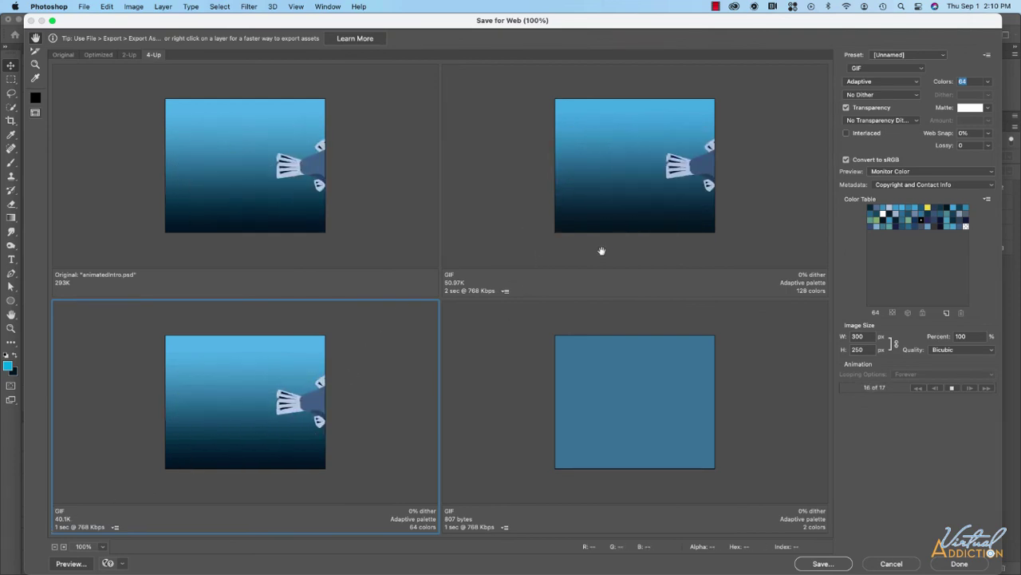
# Step: Save the 128-color GIF version as animatedIntro.gif in the animatedBanner folder, with the Images Only format
pyautogui.click(556, 249)
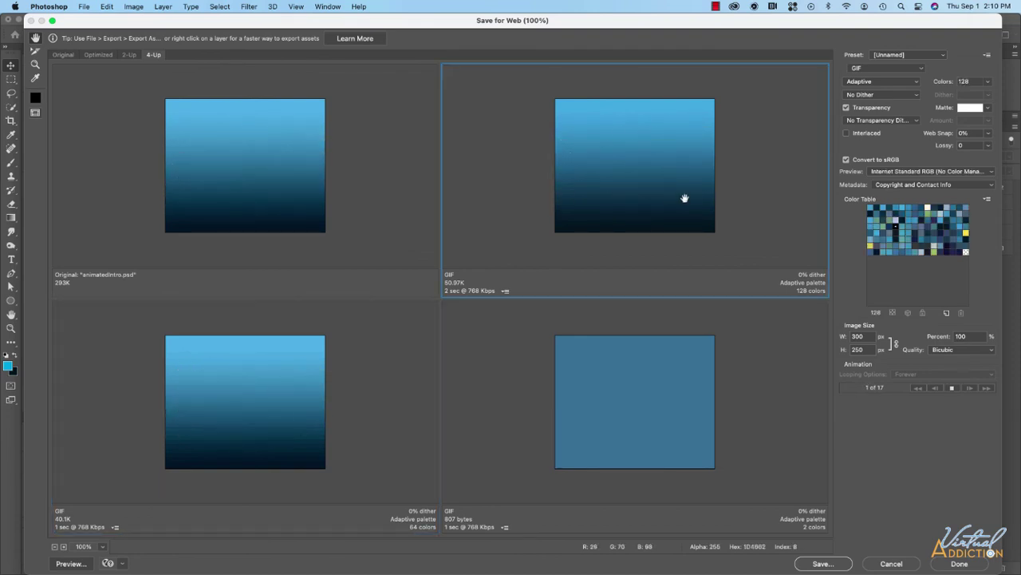
pyautogui.click(823, 563)
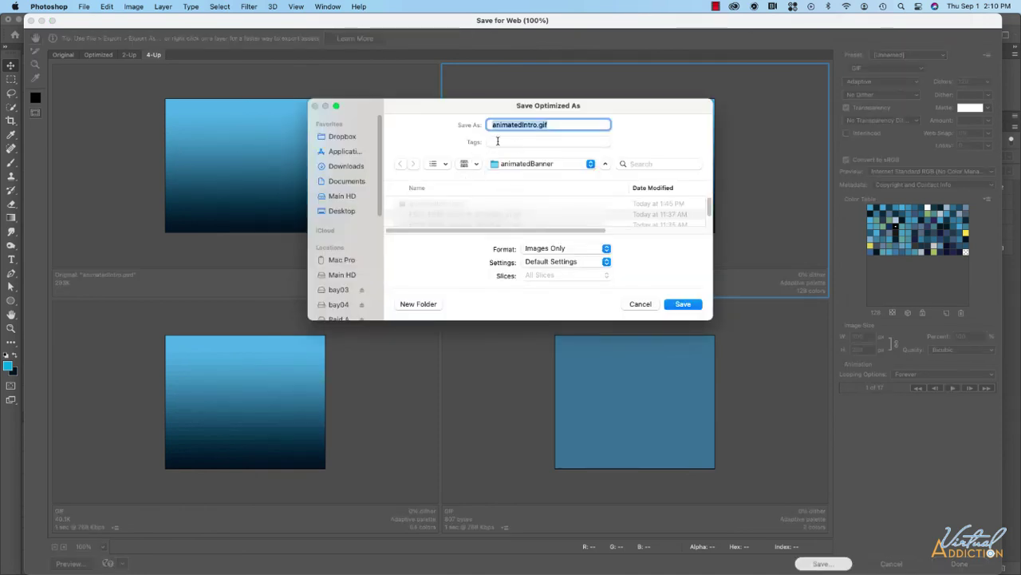
pyautogui.click(535, 126)
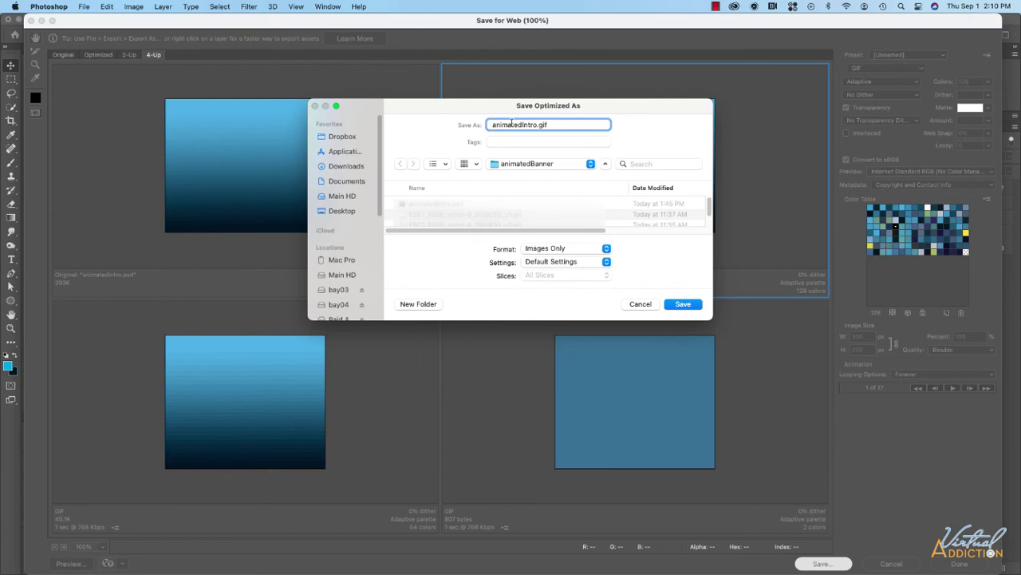
pyautogui.click(683, 304)
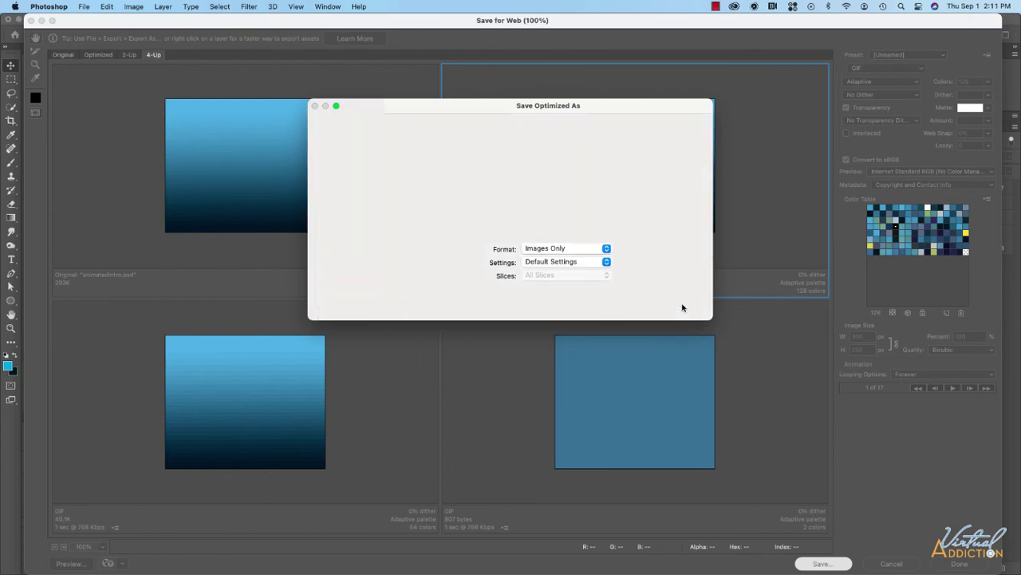